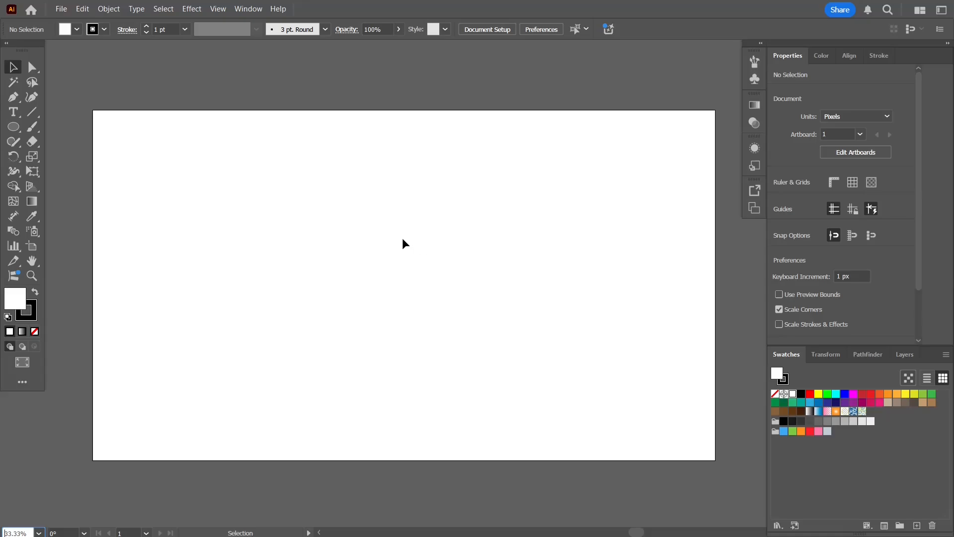
Draw a circle about 404 px in diameter and center it horizontally and vertically on the artboard
left_click(8, 126)
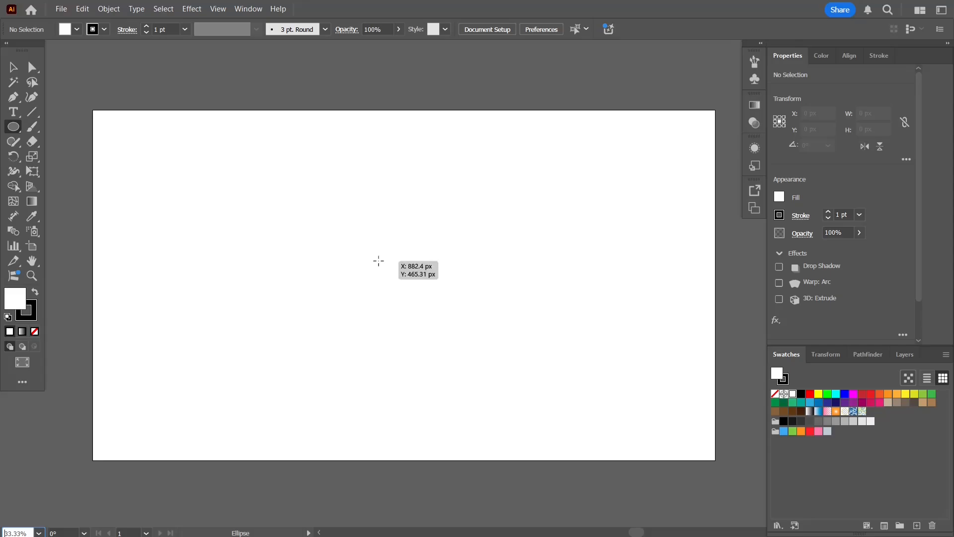
left_click_drag(379, 260, 445, 324)
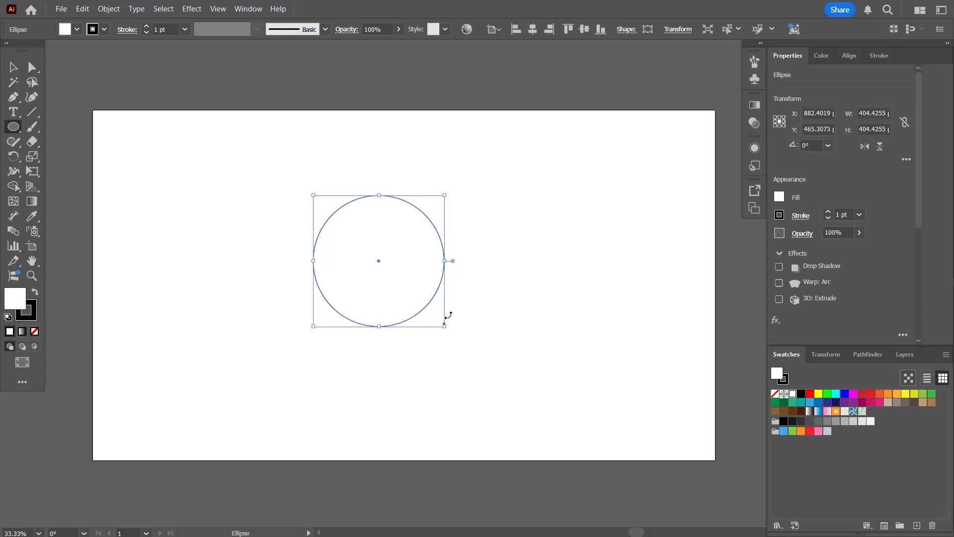
left_click(850, 56)
left_click(801, 89)
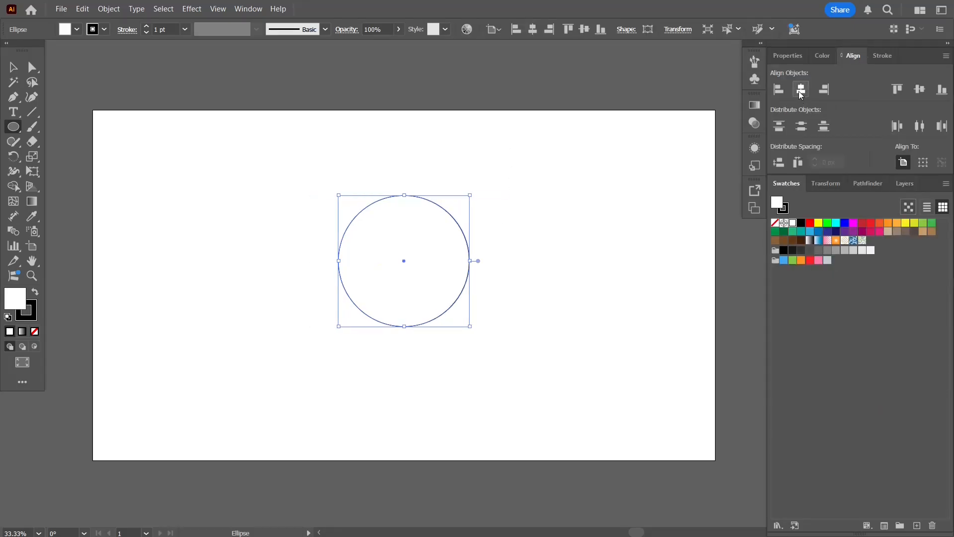
left_click(918, 89)
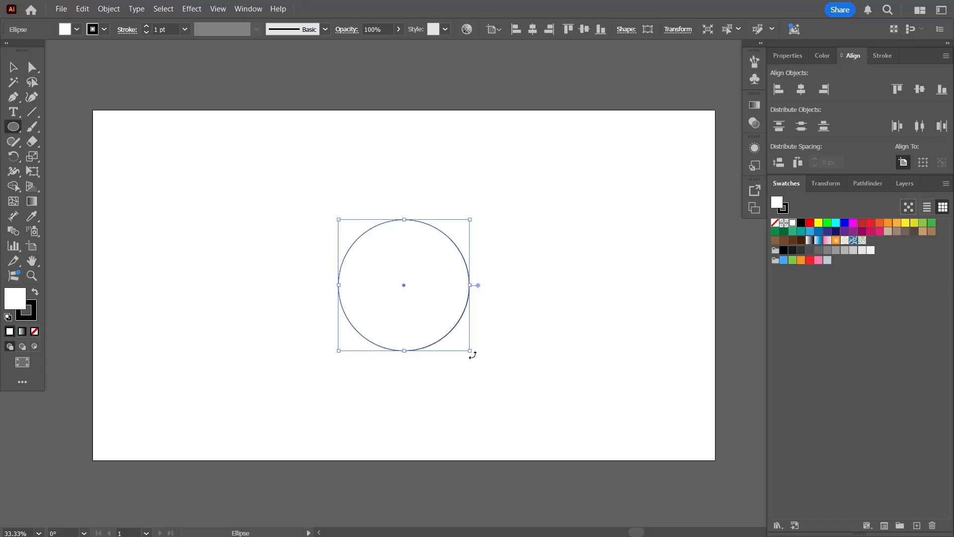
Enlarge the circle proportionally from its center and offset its path outward by 30 px
left_click_drag(470, 351, 506, 377)
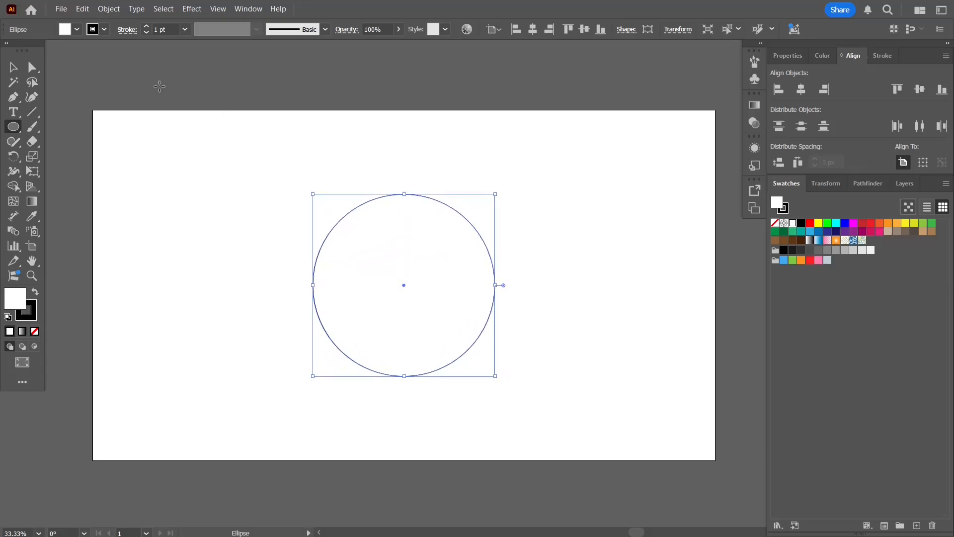
left_click(106, 9)
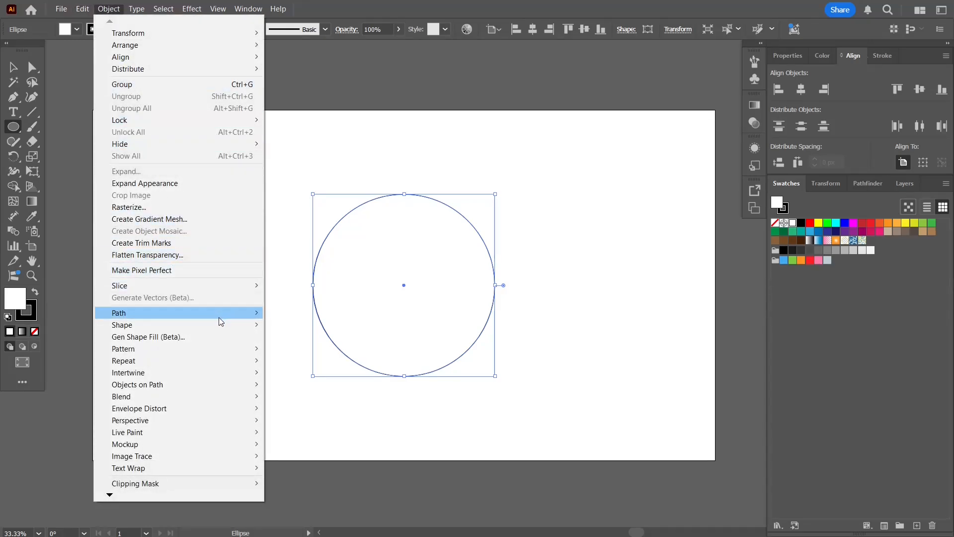
mouse_move(234, 314)
left_click(300, 352)
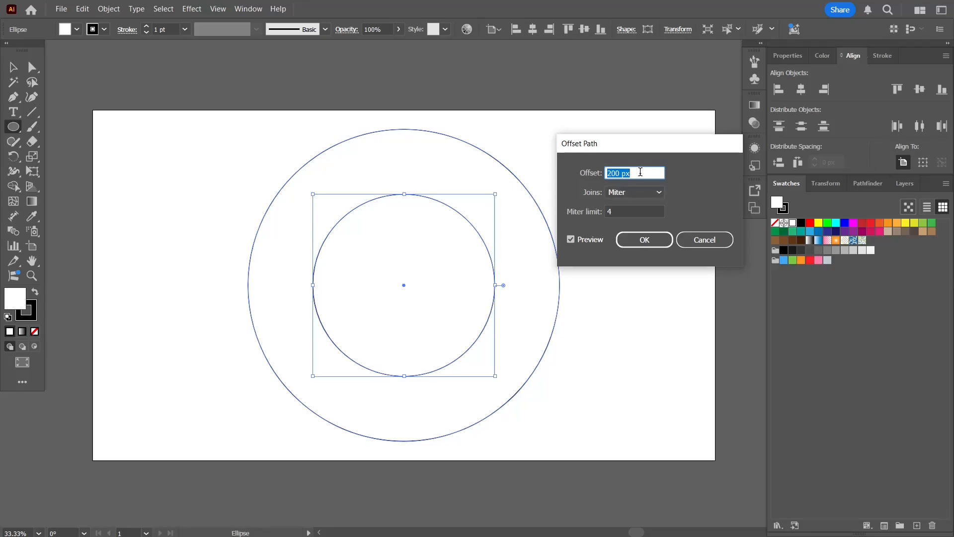
type("30")
key("Tab")
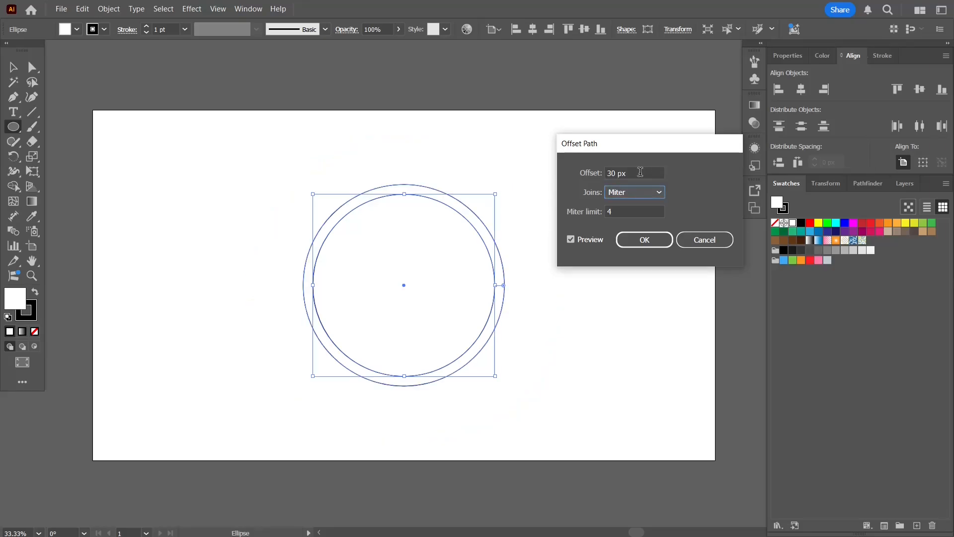
left_click(657, 240)
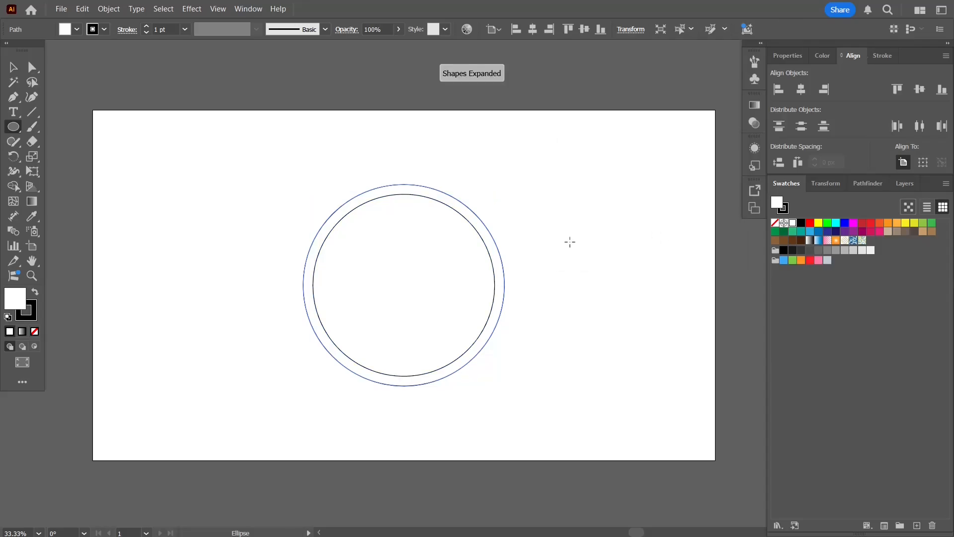
Offset the path of the new outer circle outward by 200 px to add a third concentric circle
left_click(108, 9)
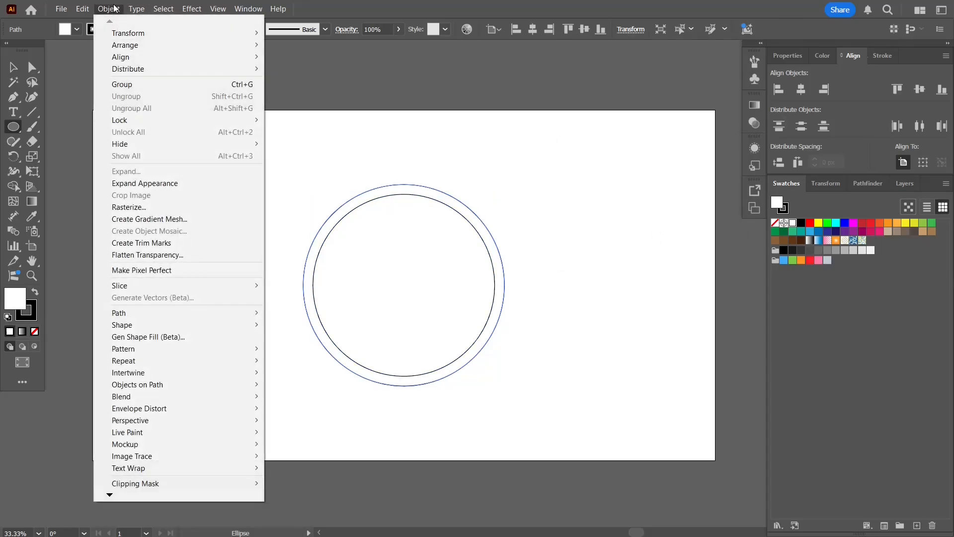
mouse_move(231, 312)
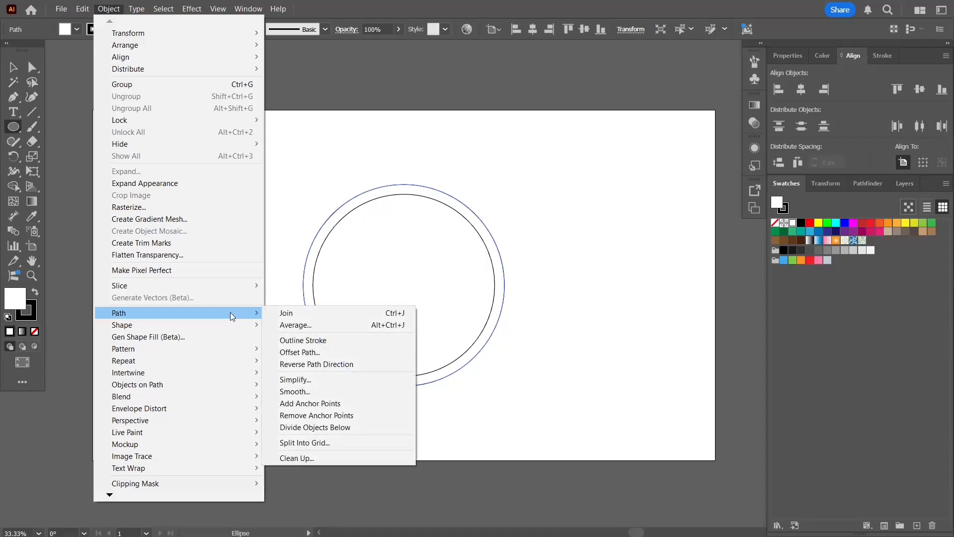
left_click(336, 350)
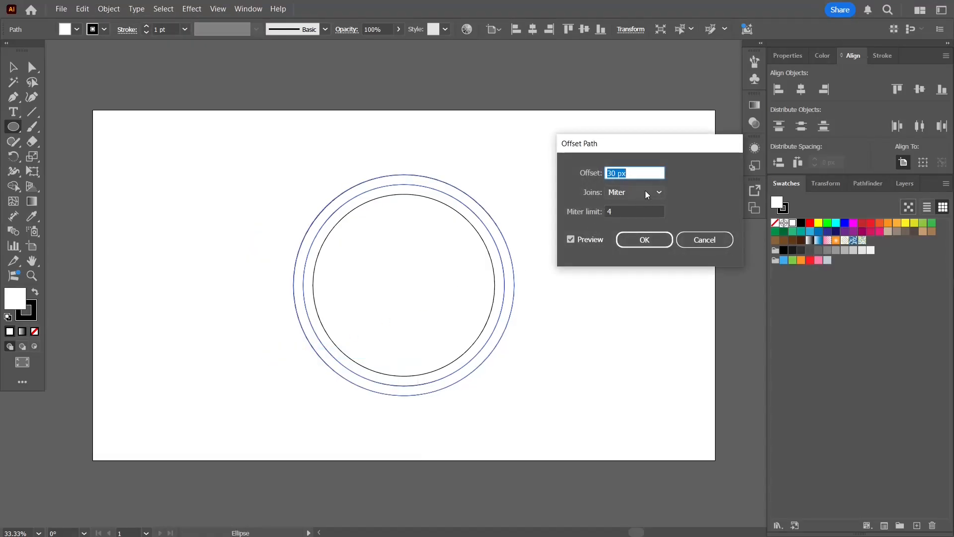
type("200")
key("Tab")
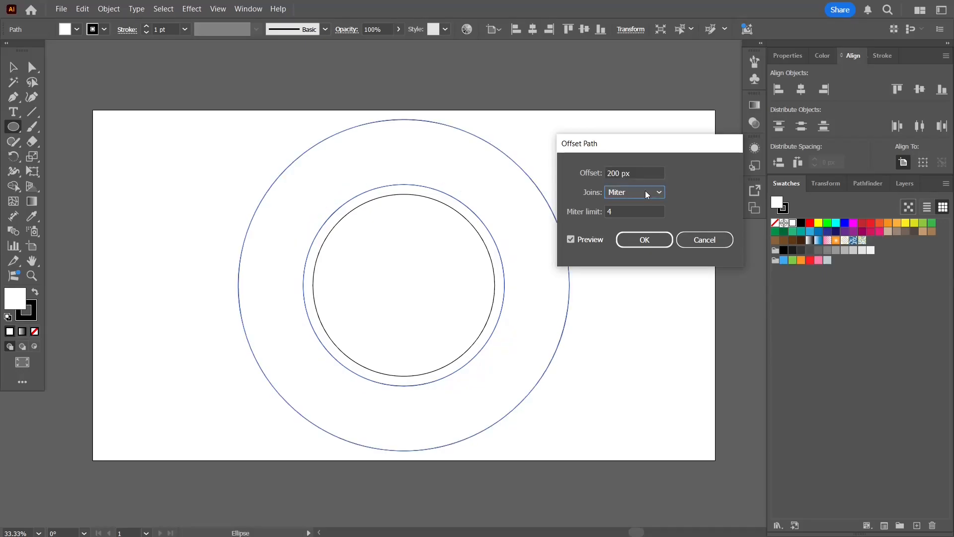
left_click(657, 241)
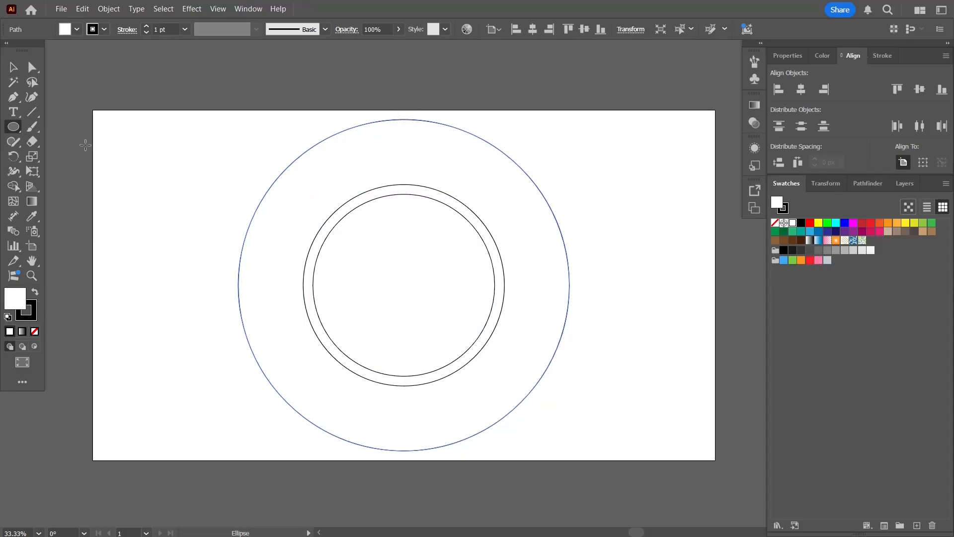
Draw a thin horizontal rectangle about 1132 by 6 px and move it across the middle of the circles
key("m")
left_click_drag(163, 114, 531, 117)
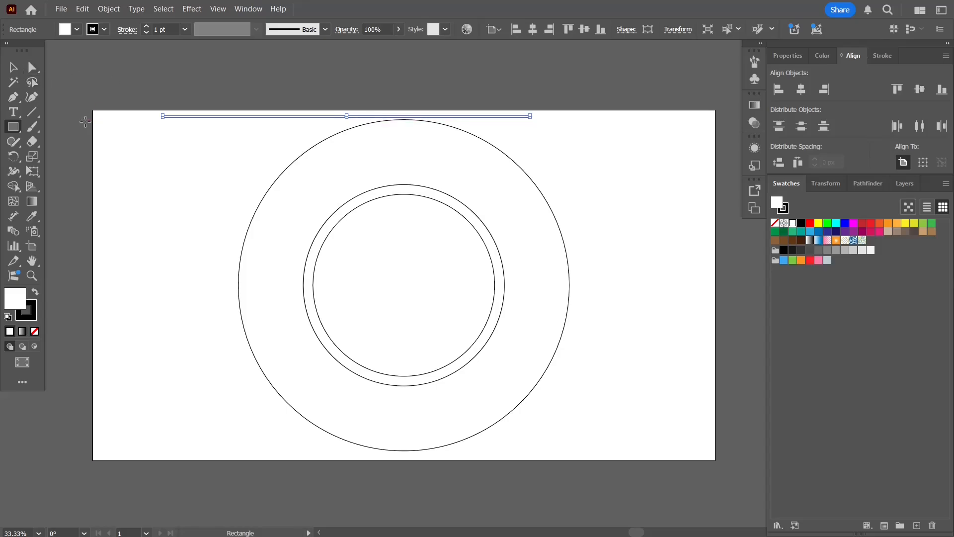
key("v")
left_click_drag(280, 117, 343, 285)
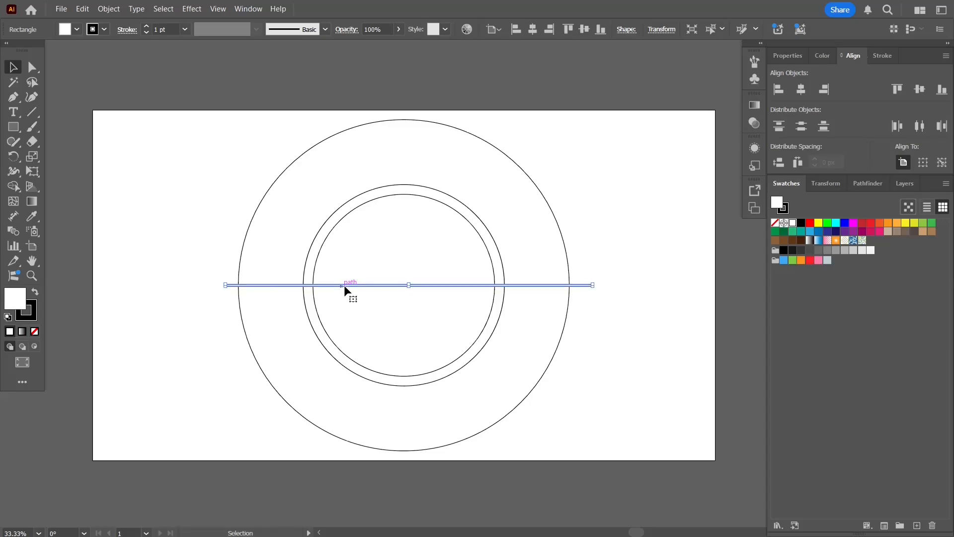
Rotate the thin rectangle to 90° and center it horizontally on the circles, keeping it selected
left_click(787, 57)
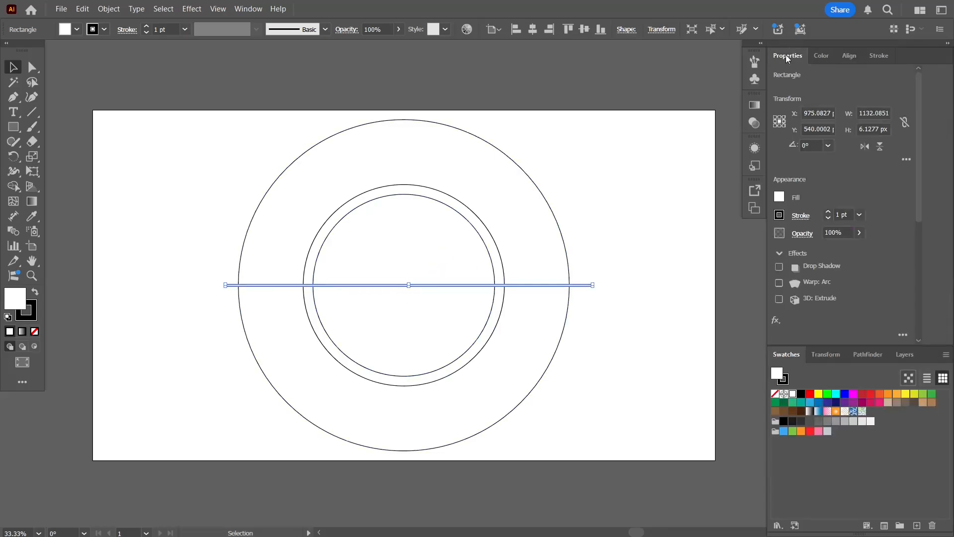
left_click(828, 146)
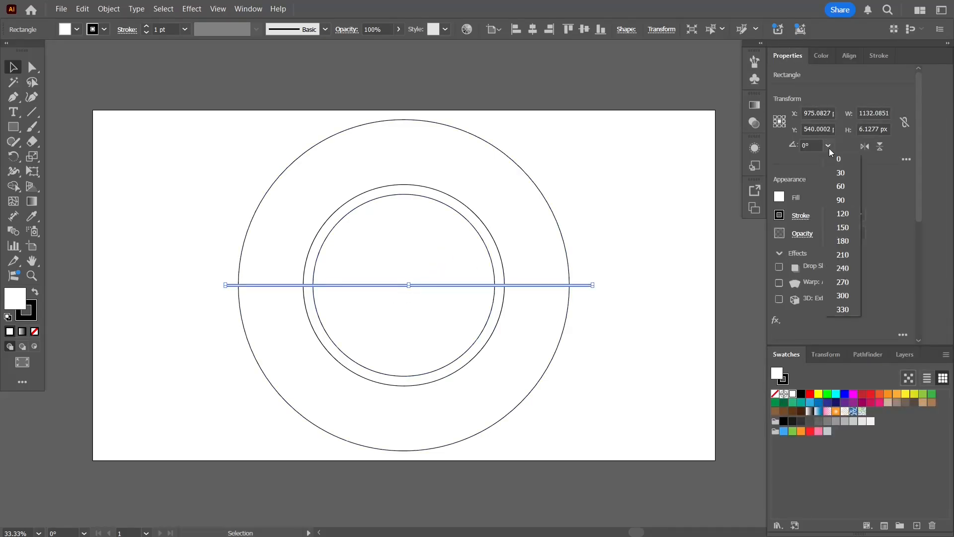
left_click(848, 201)
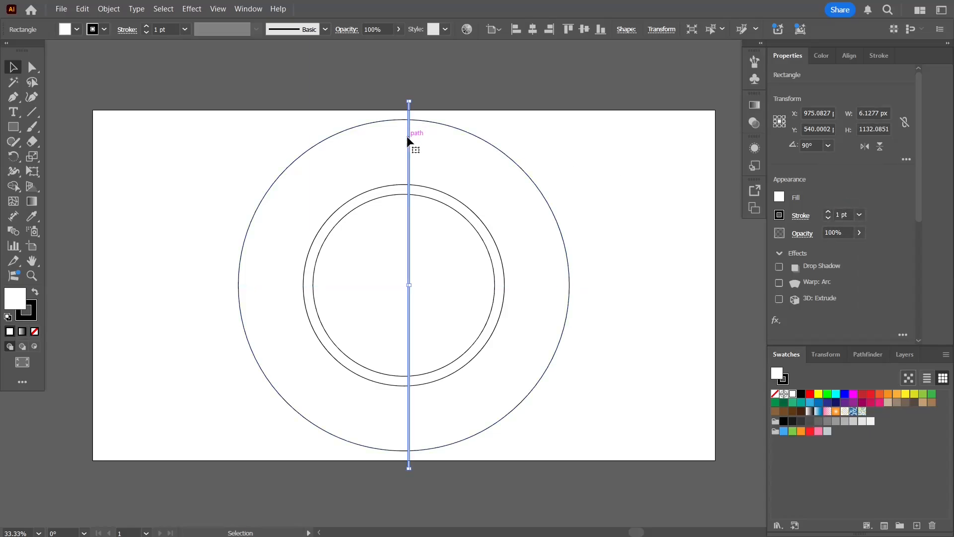
left_click_drag(407, 137, 402, 137)
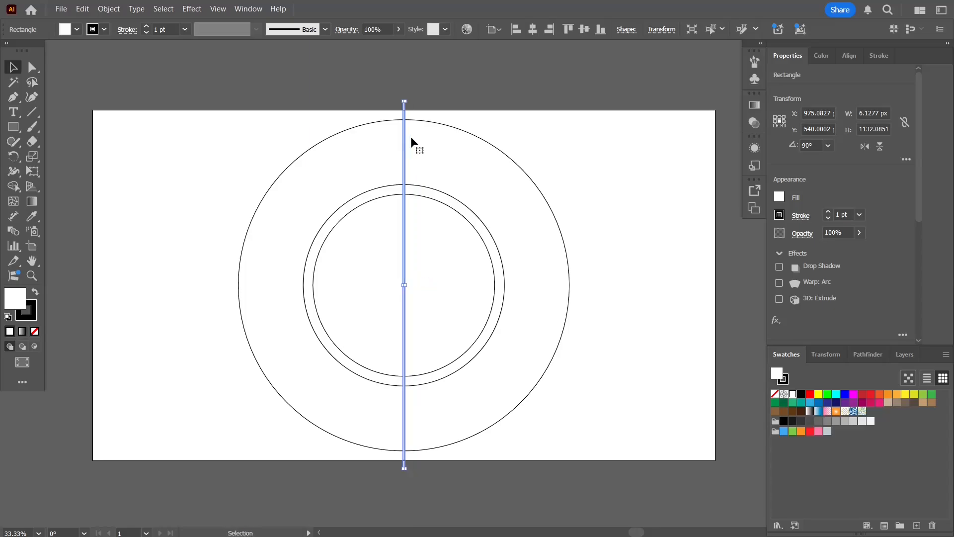
left_click(848, 56)
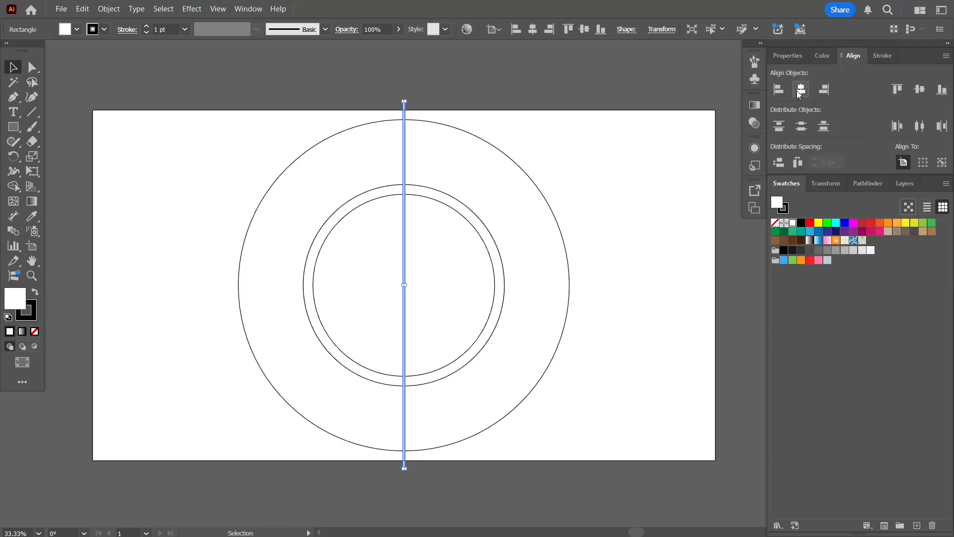
left_click(643, 135)
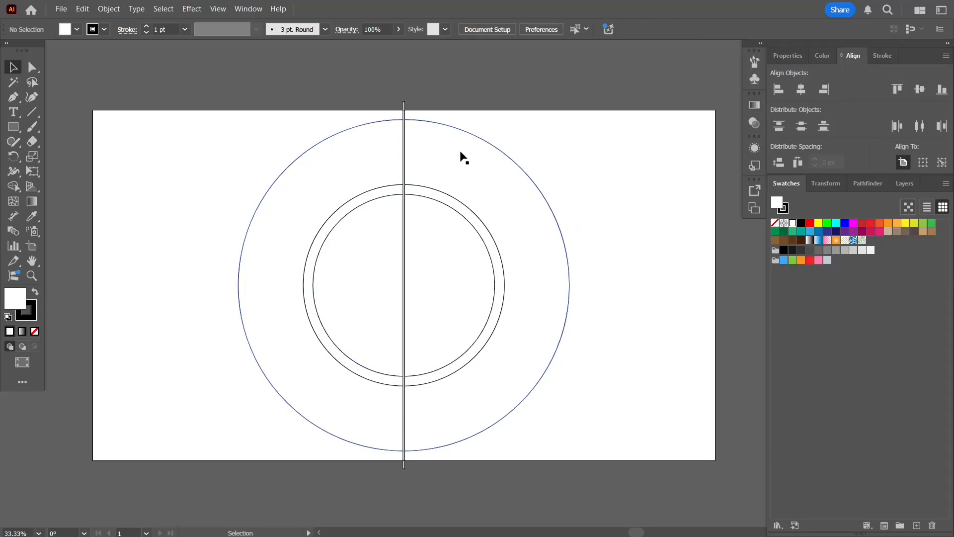
left_click(404, 154)
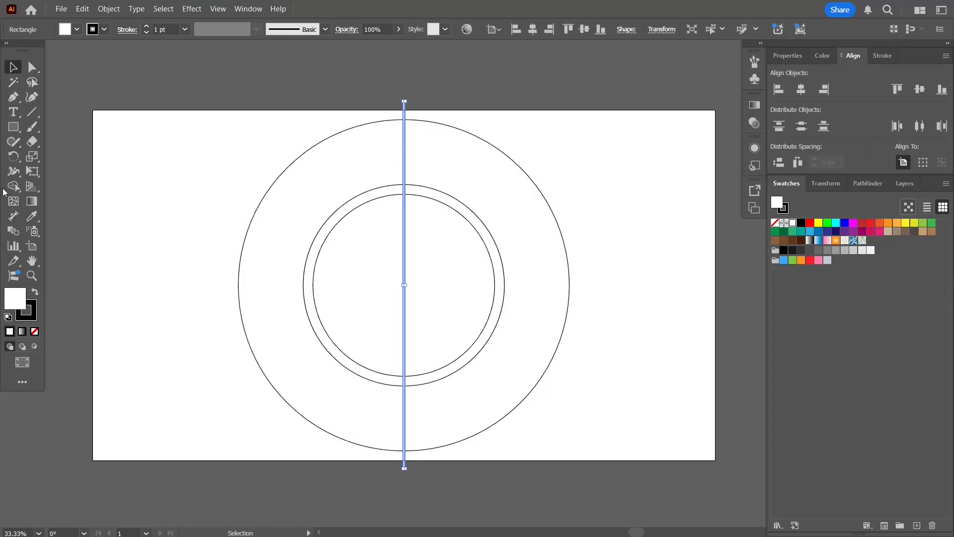
left_click(14, 159)
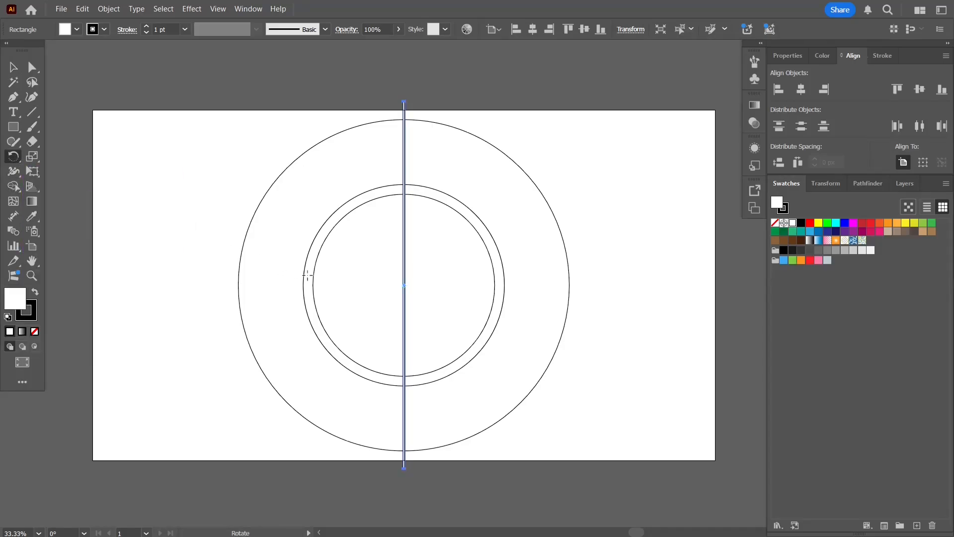
left_click(404, 286, "alt")
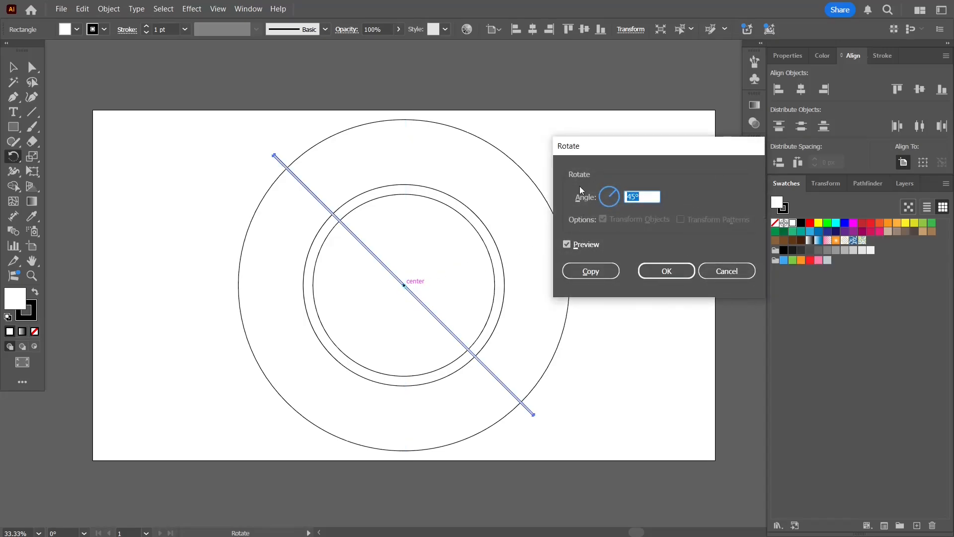
left_click(725, 273)
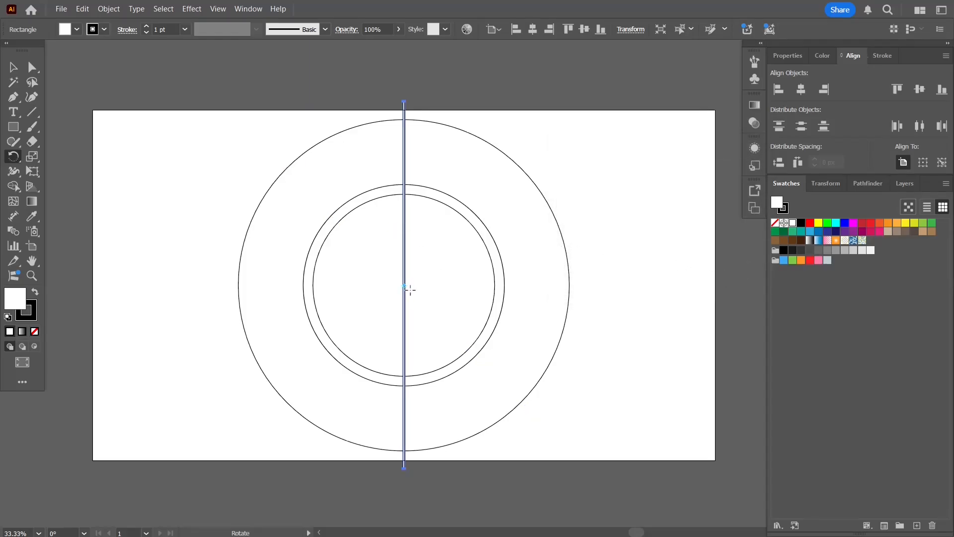
Create a copy of the thin rectangle rotated 45° about its center and repeat that transformation twice
double_click(14, 156)
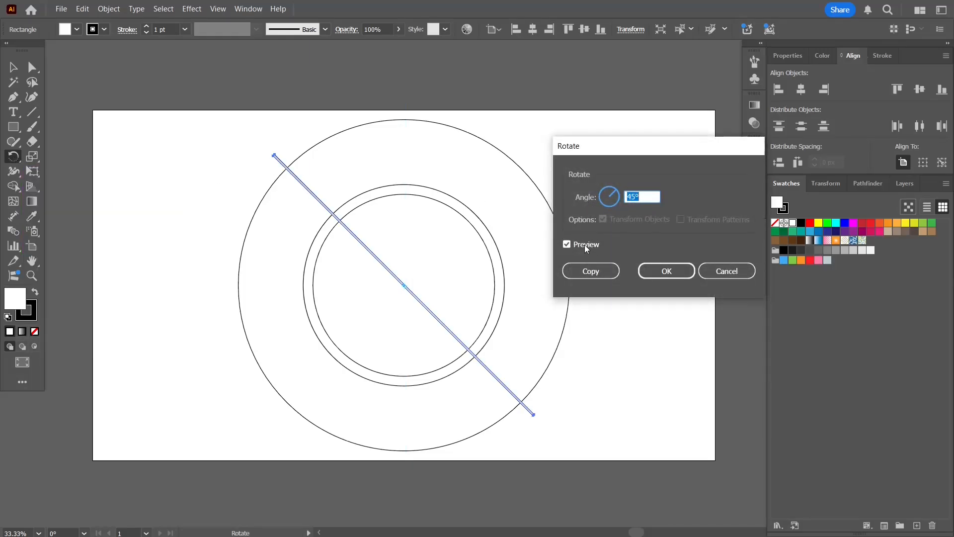
left_click(585, 245)
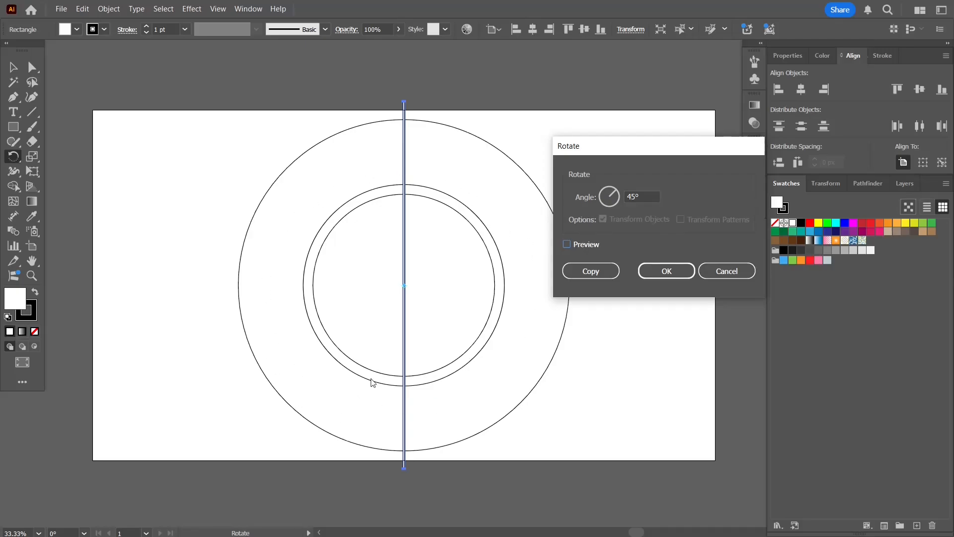
left_click(592, 244)
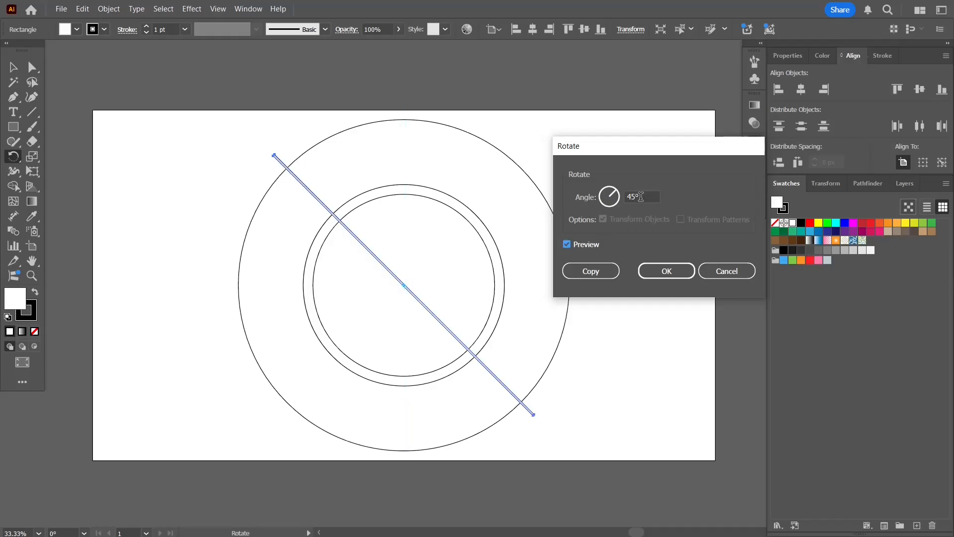
left_click(599, 271)
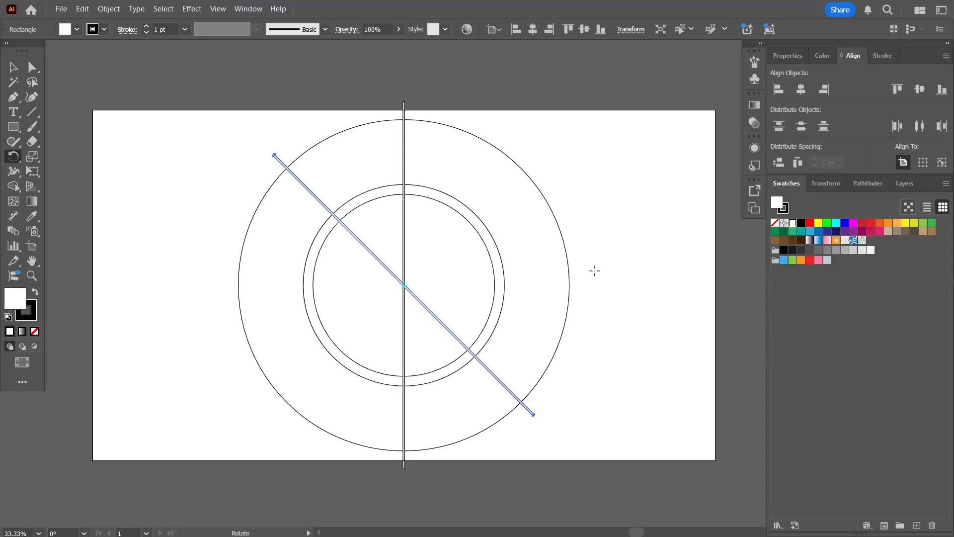
key("ctrl+d")
key("ctrl+d")
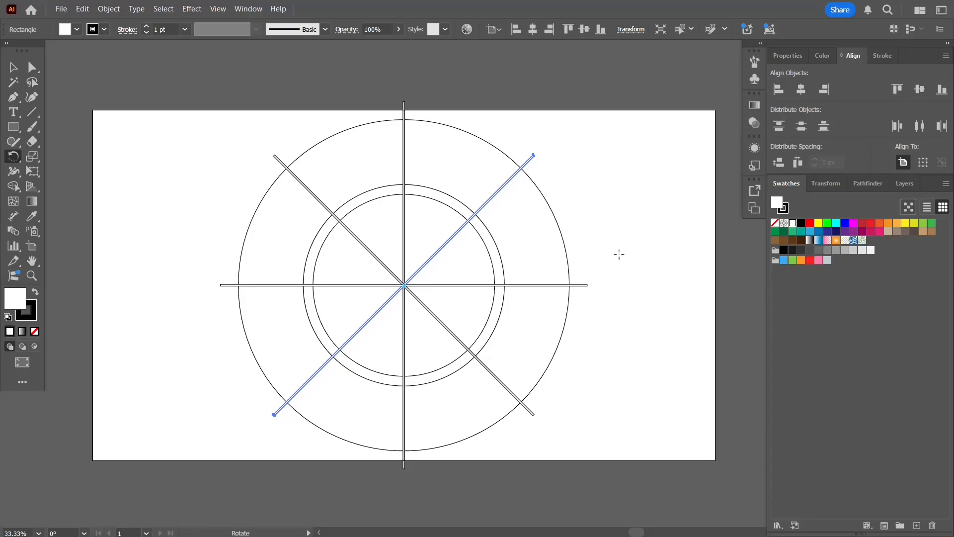
Select all the circles and thin rectangles and remove the eight rectangle ends outside the outer circle with the Shape Builder
key("v")
mouse_move(136, 74)
left_mouse_down()
mouse_move(287, 253)
mouse_move(590, 428)
mouse_move(620, 483)
mouse_move(614, 475)
left_mouse_up()
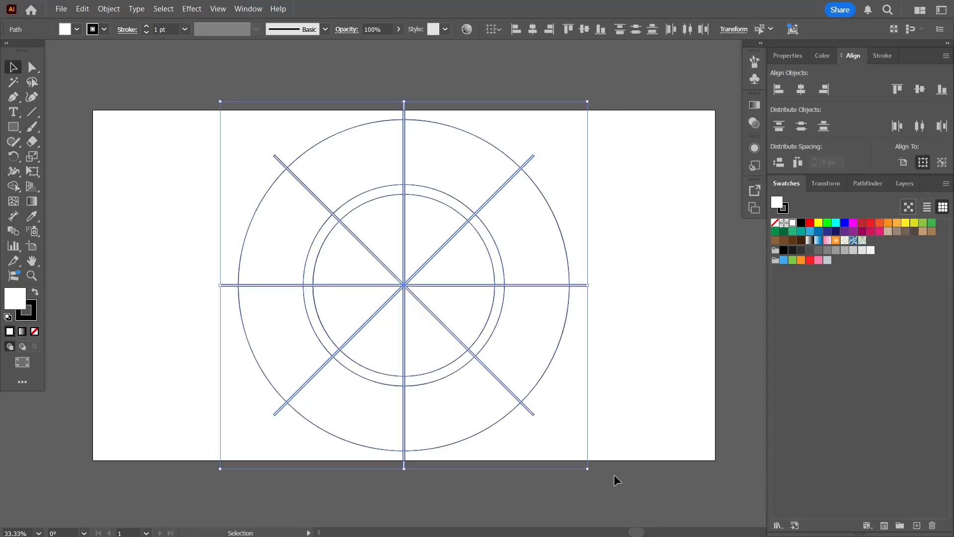
left_click(14, 187)
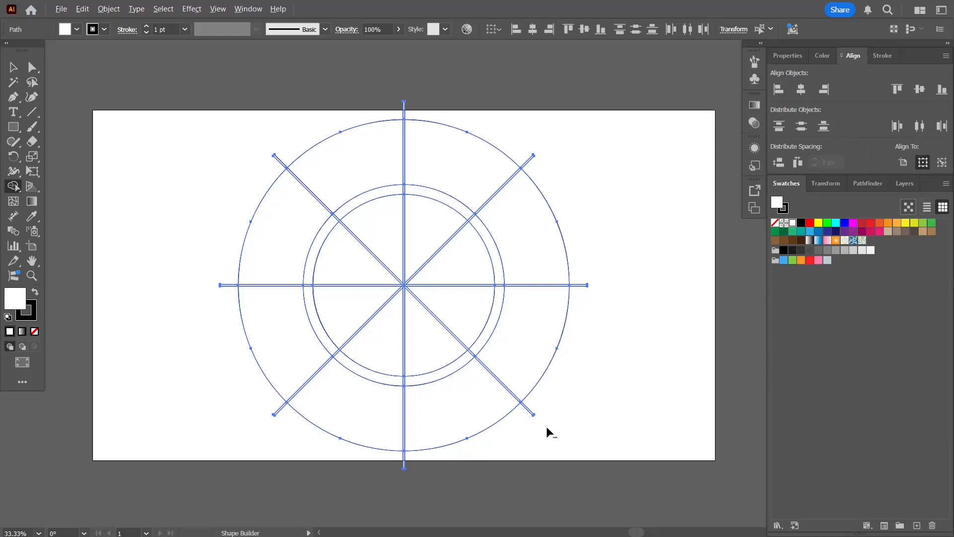
left_click(404, 455, "alt")
left_click(263, 400, "alt")
left_click(226, 269, "alt")
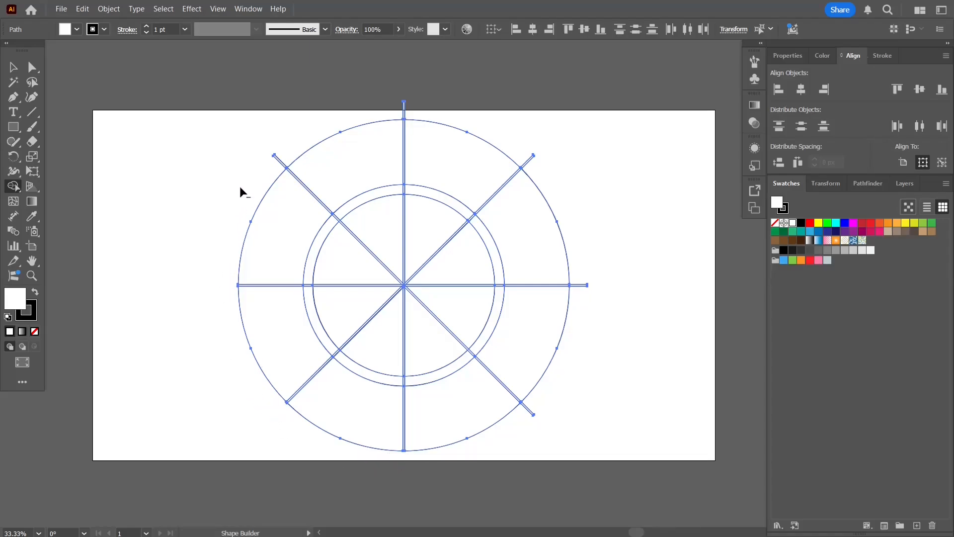
left_click(269, 159, "alt")
left_click_drag(423, 110, 425, 111)
left_click_drag(563, 188, 565, 190)
left_click(580, 284, "alt")
left_click_drag(528, 411, 527, 414)
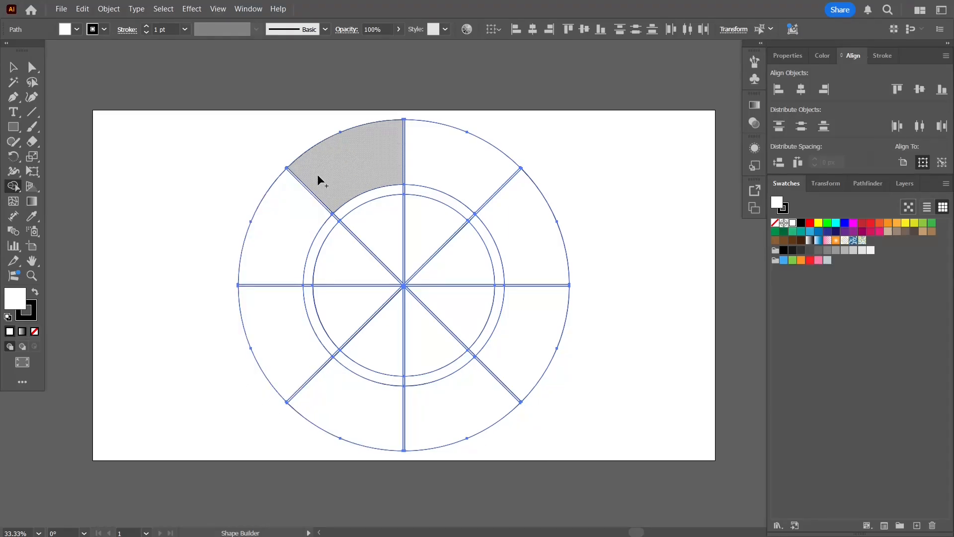
Separate the remaining segments of the outer ring into individual shapes with the Shape Builder
left_click(272, 242)
left_click(460, 161)
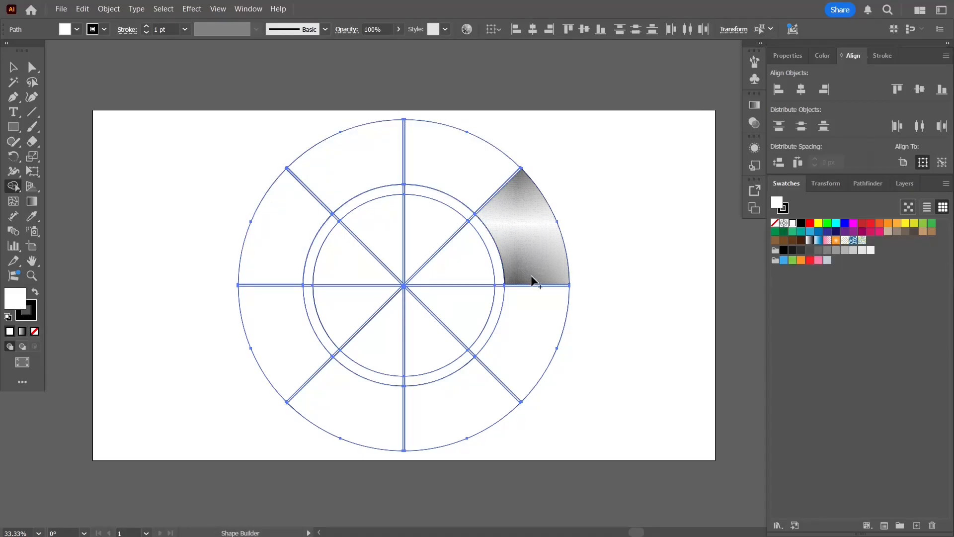
left_click(528, 336)
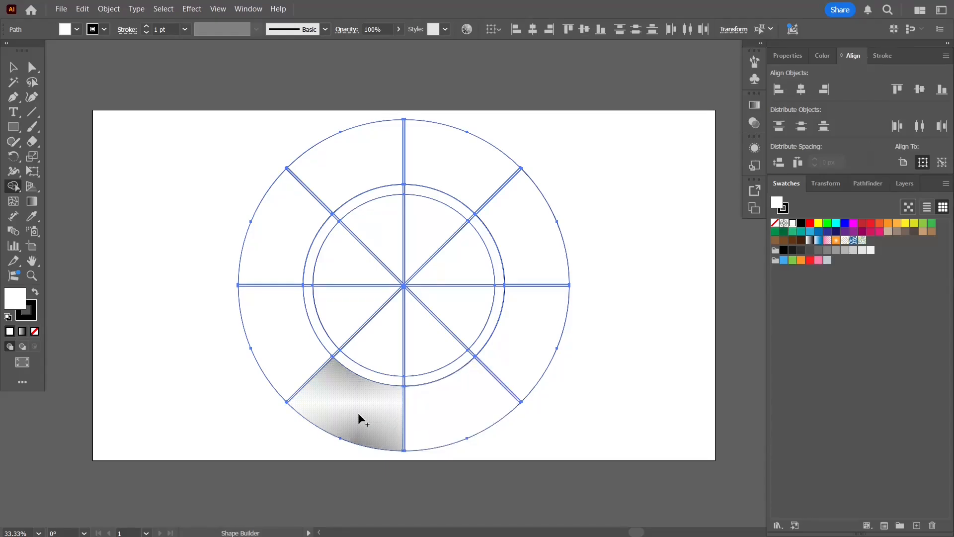
left_click(294, 345)
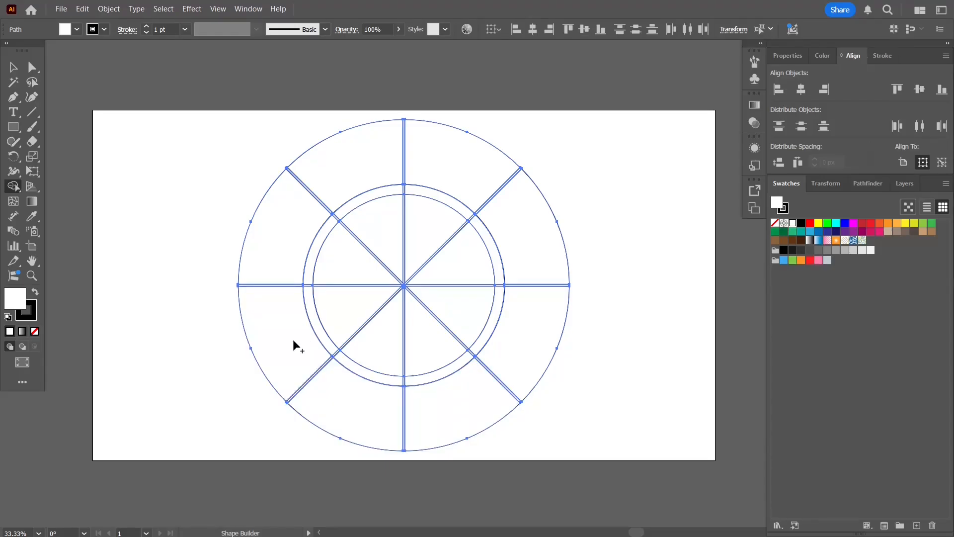
Separate the segments of the narrow inner ring with the Shape Builder and deselect the artwork
left_click(314, 314)
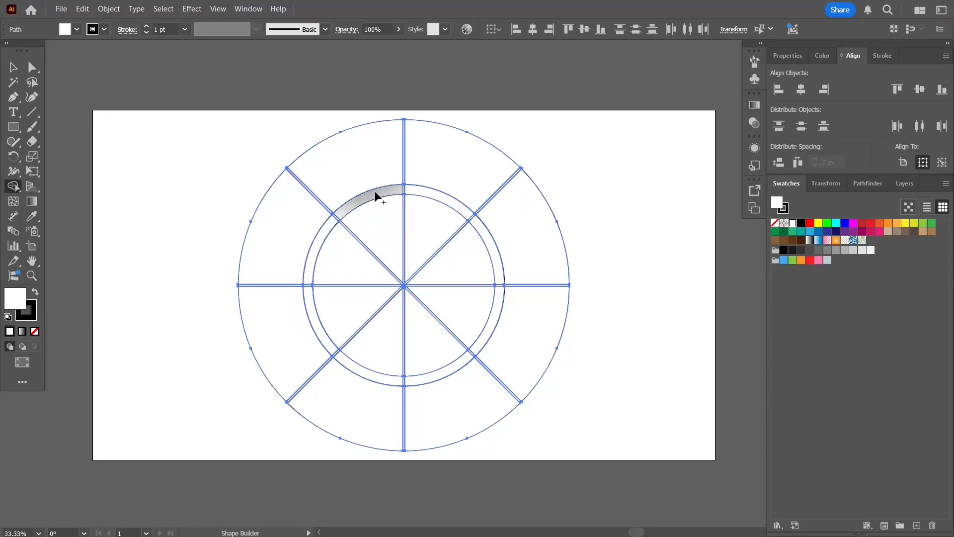
left_click(489, 243)
left_click(496, 313)
left_click(439, 371)
left_click(373, 379)
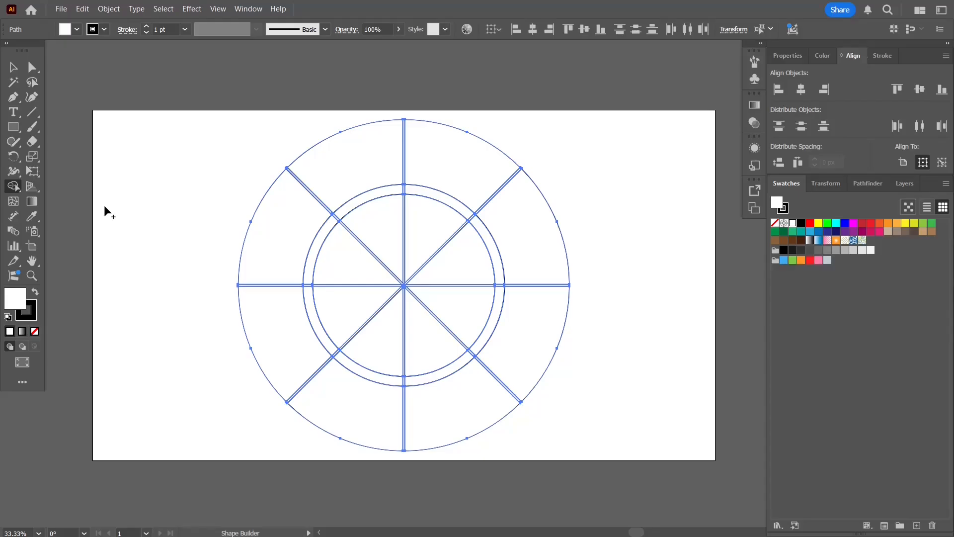
key("v")
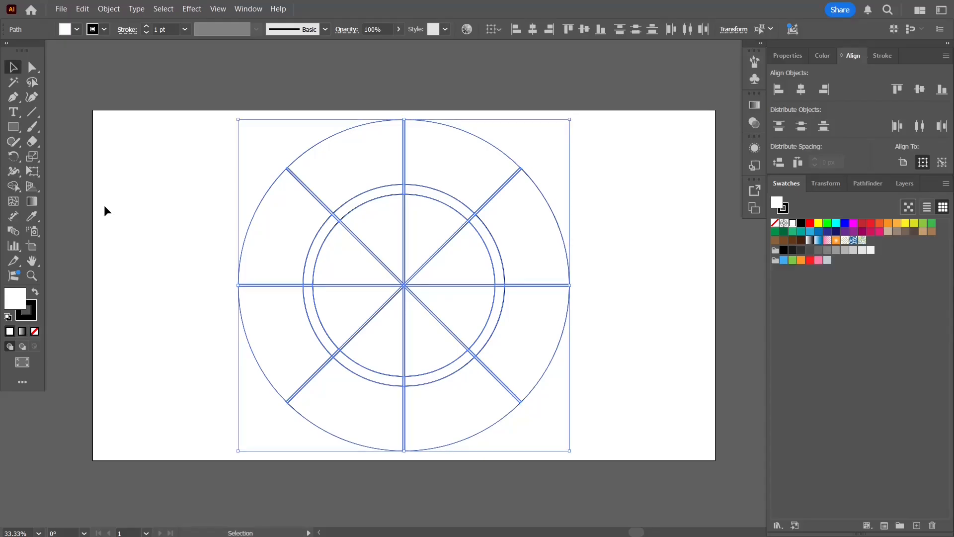
left_click(149, 326)
Delete the vertical, horizontal and two diagonal thin rectangles crossing the inner circle
left_click_drag(404, 398, 174, 355)
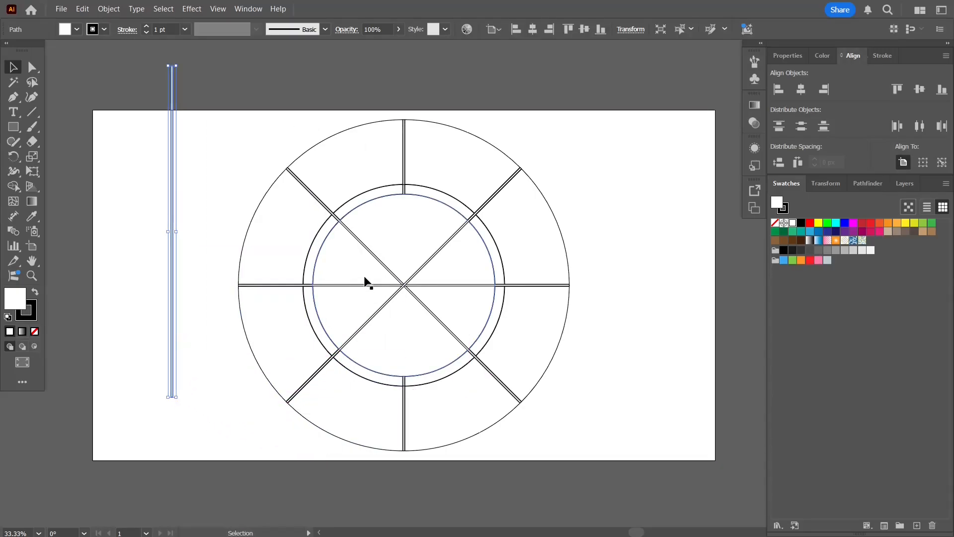
left_click_drag(366, 285, 80, 372)
key("Delete")
left_click(171, 222)
key("Delete")
left_click(390, 272)
key("Delete")
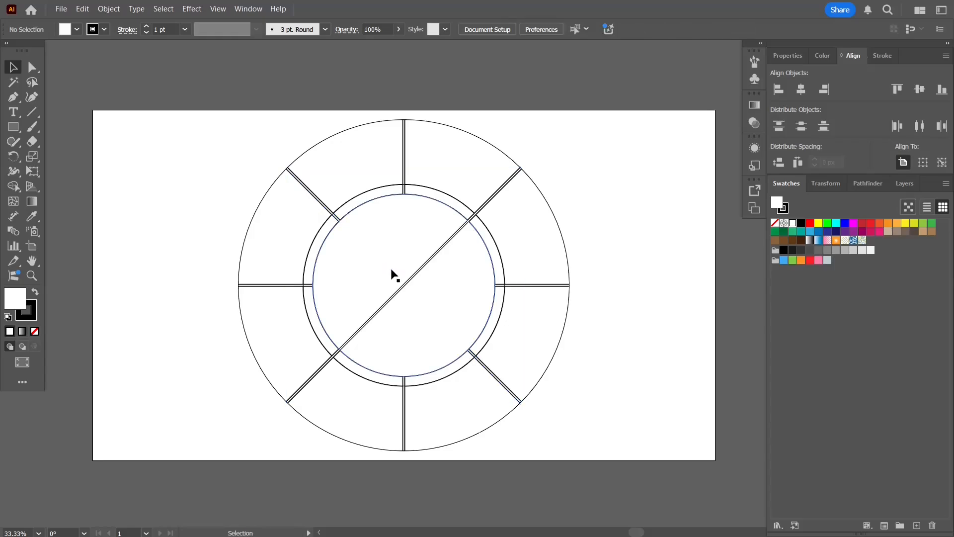
left_click(409, 285)
key("Delete")
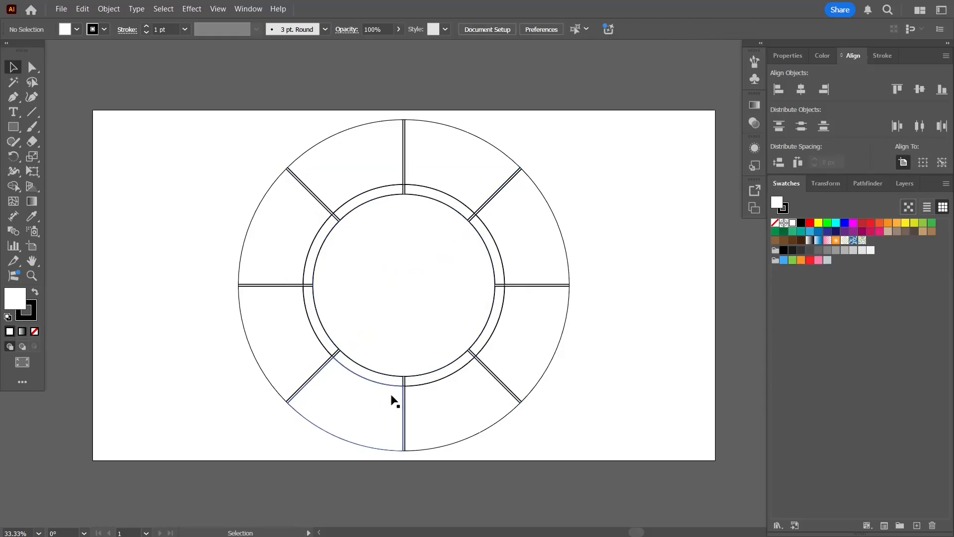
Delete the two lowest outer ring segments on either side of the vertical divider
left_click(377, 407)
key("Delete")
left_click(446, 406)
key("Delete")
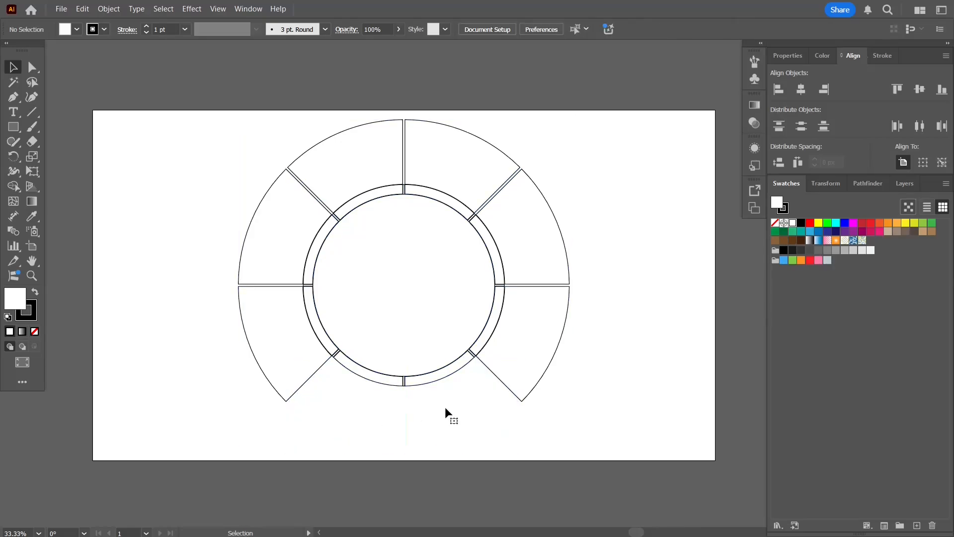
Delete the two lowest narrow inner ring segments and the central circle
left_click(433, 379)
key("Delete")
left_click(386, 380)
key("Delete")
left_click(415, 376)
key("Delete")
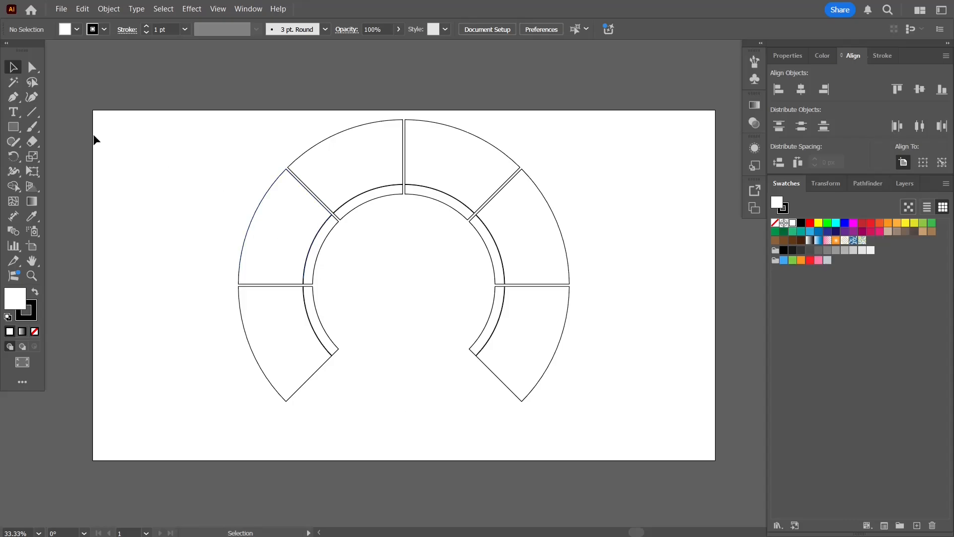
Create a three-sided polygon with a 50 px radius beside the ring, near the artboard's left edge
left_click(16, 129)
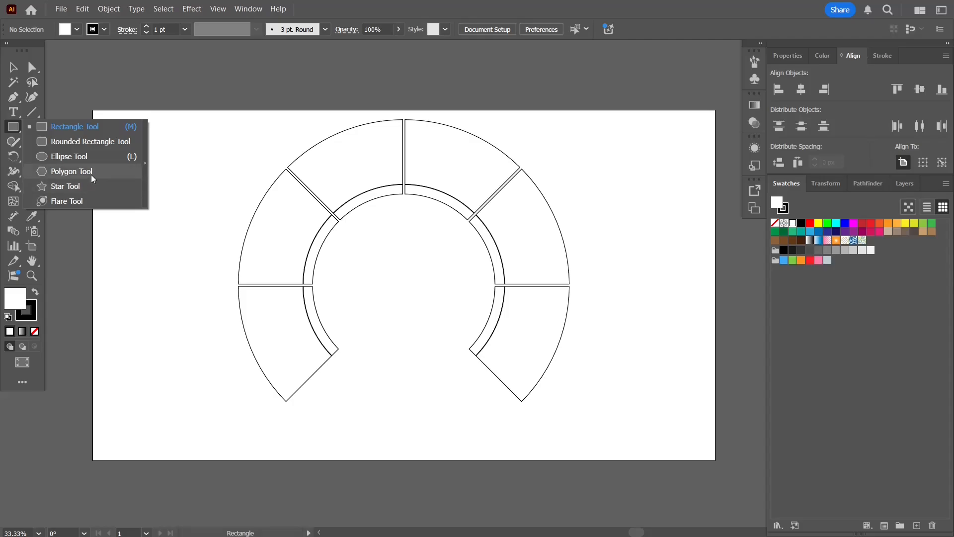
left_click(91, 174)
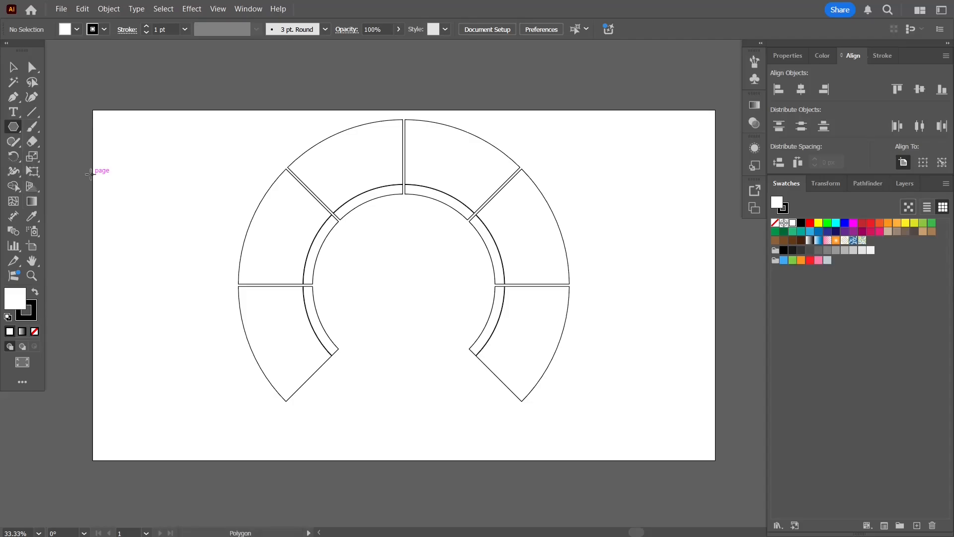
left_click(130, 197)
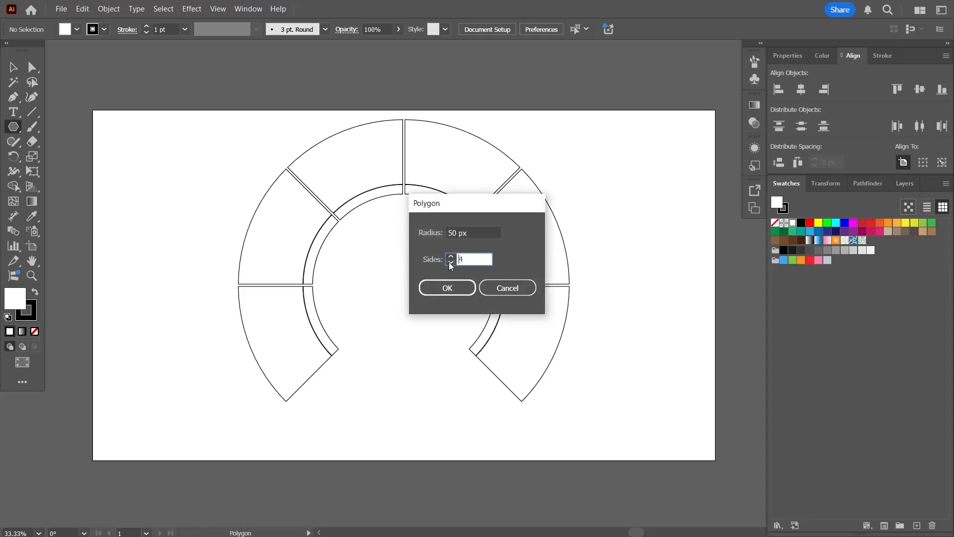
left_click(452, 288)
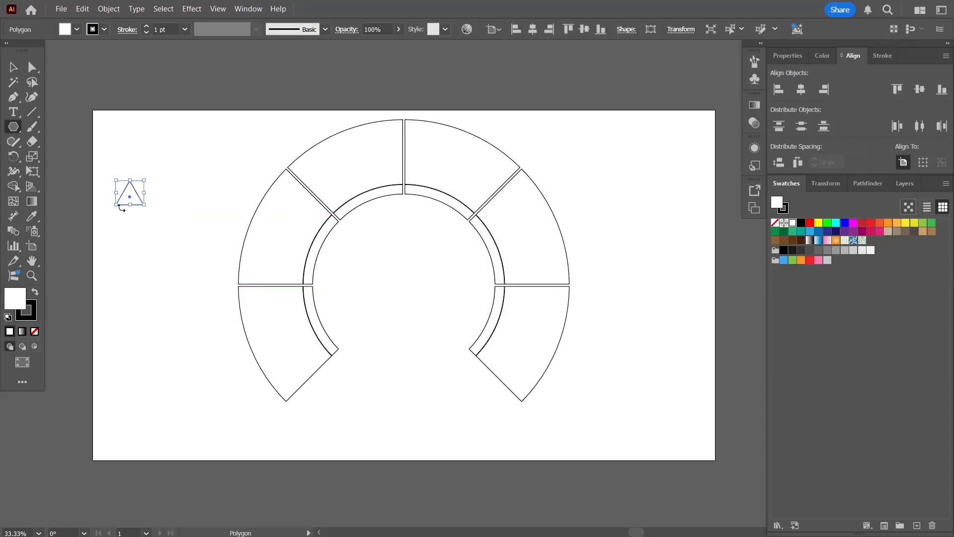
scroll(111, 183, "up", 2)
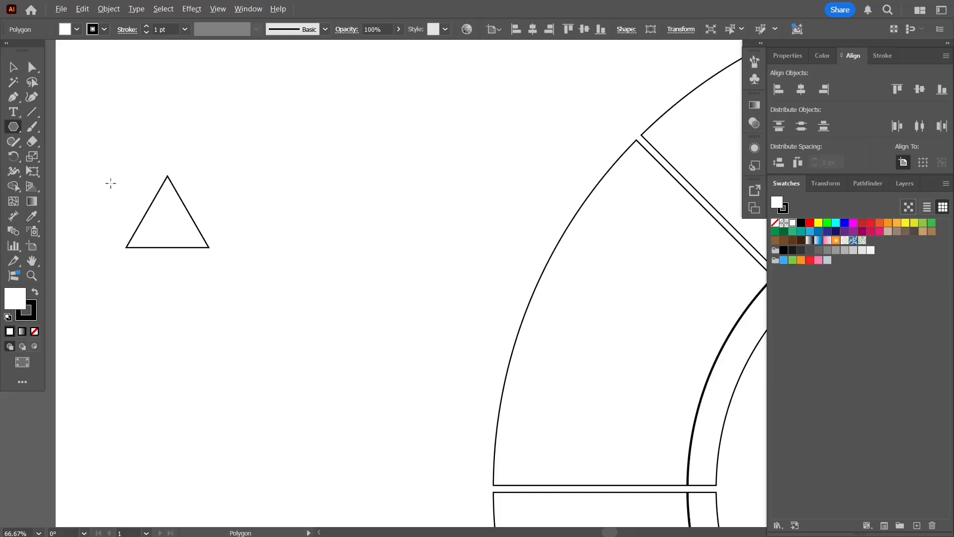
Move the triangle closer to the ring and draw a small square overlapping the middle of its base
key("v")
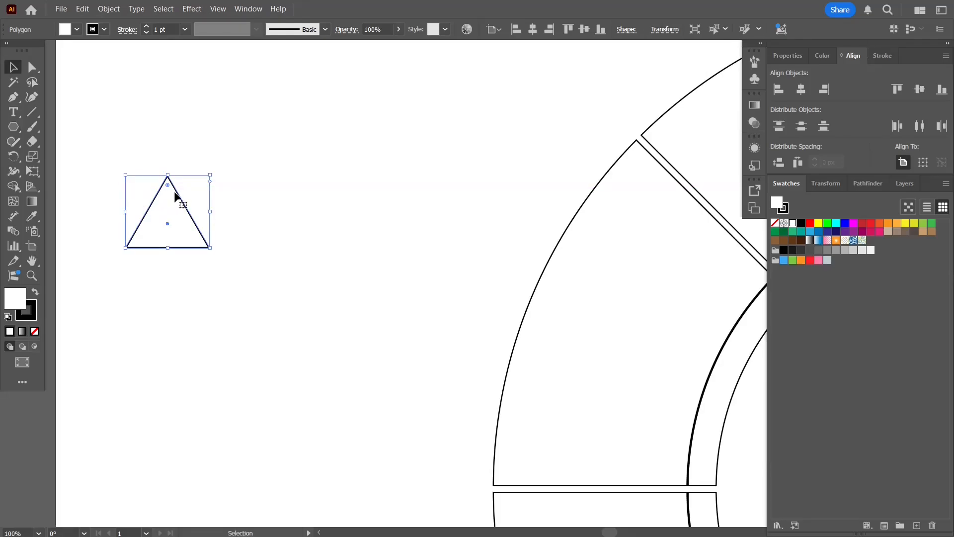
left_click_drag(182, 200, 282, 200)
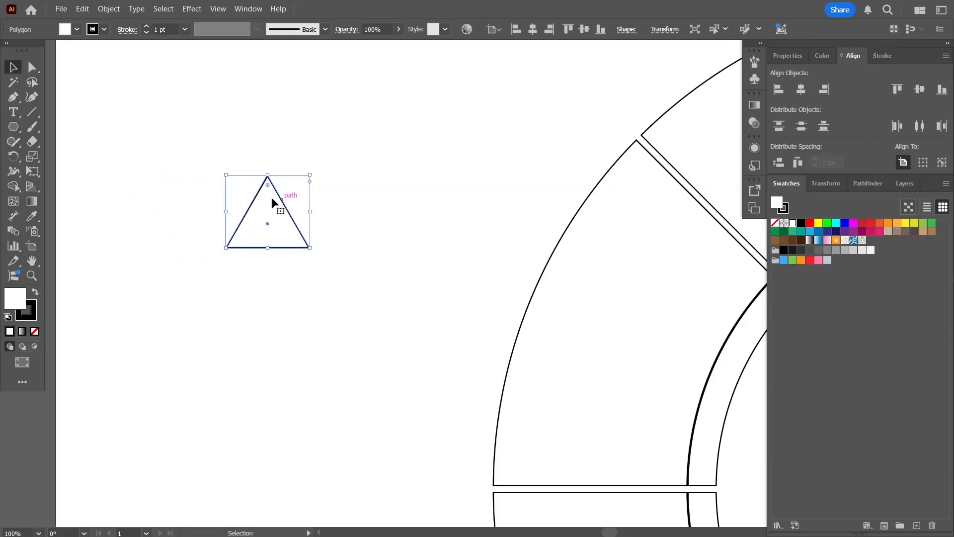
key("m")
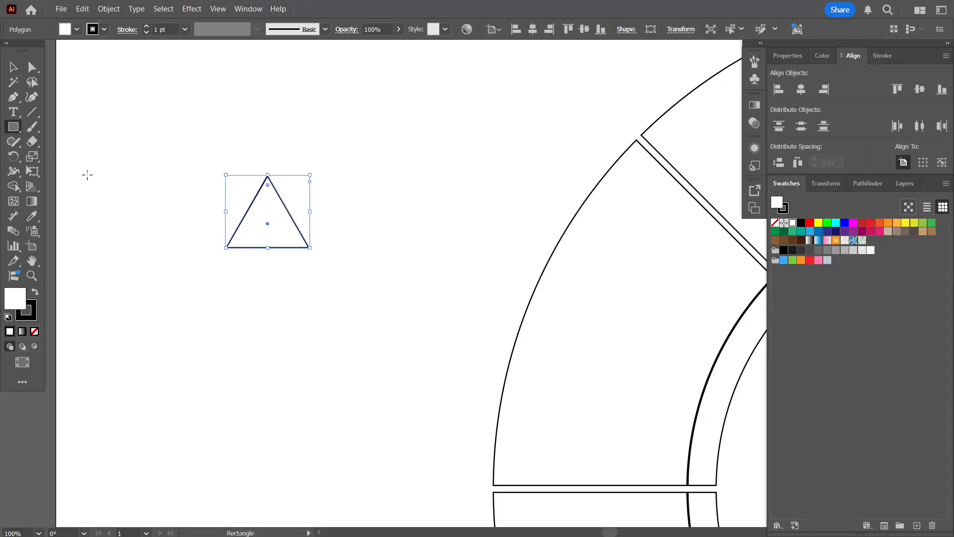
left_click_drag(246, 242, 288, 285)
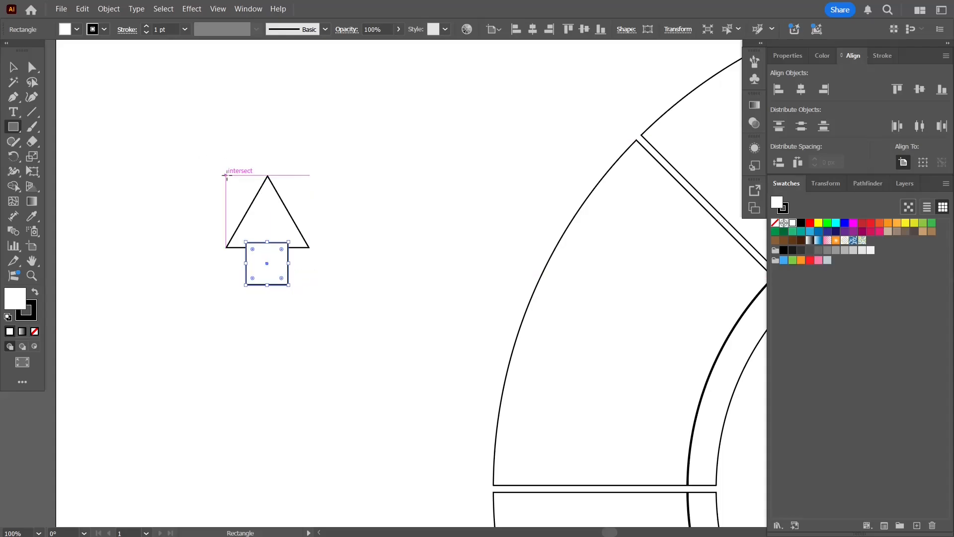
Flatten the triangle by lowering its apex to about half the height and align it with the square on their horizontal centers
key("v")
left_click(267, 181)
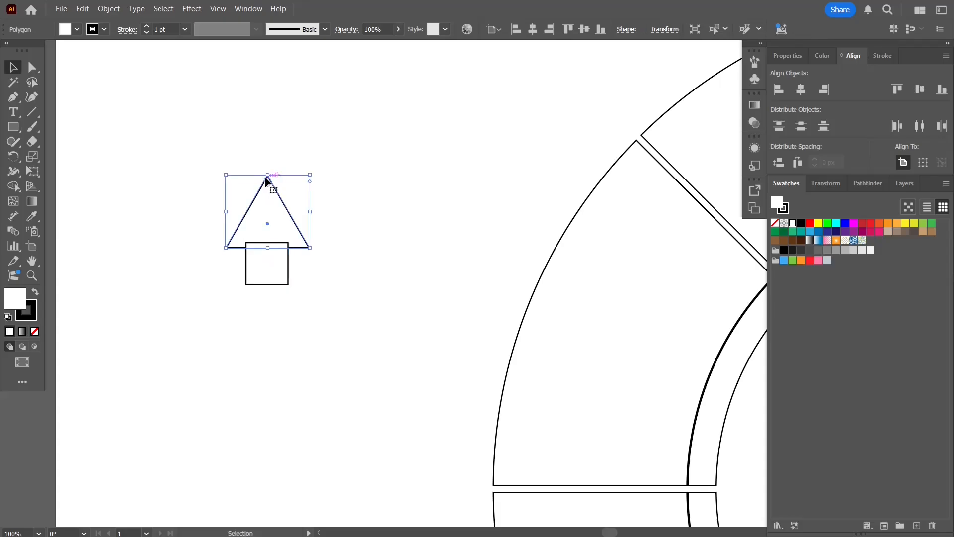
left_click_drag(267, 175, 268, 215)
left_click_drag(154, 156, 317, 300)
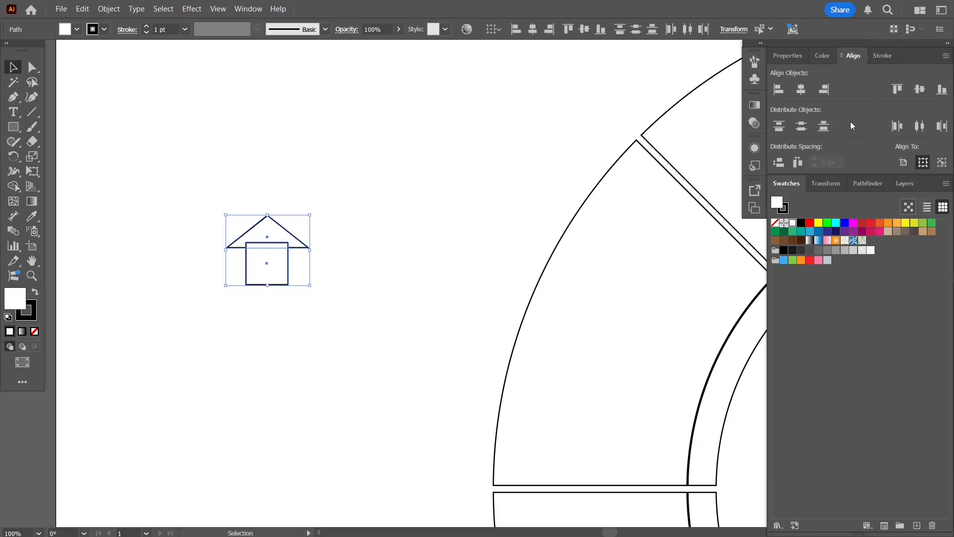
left_click(801, 90)
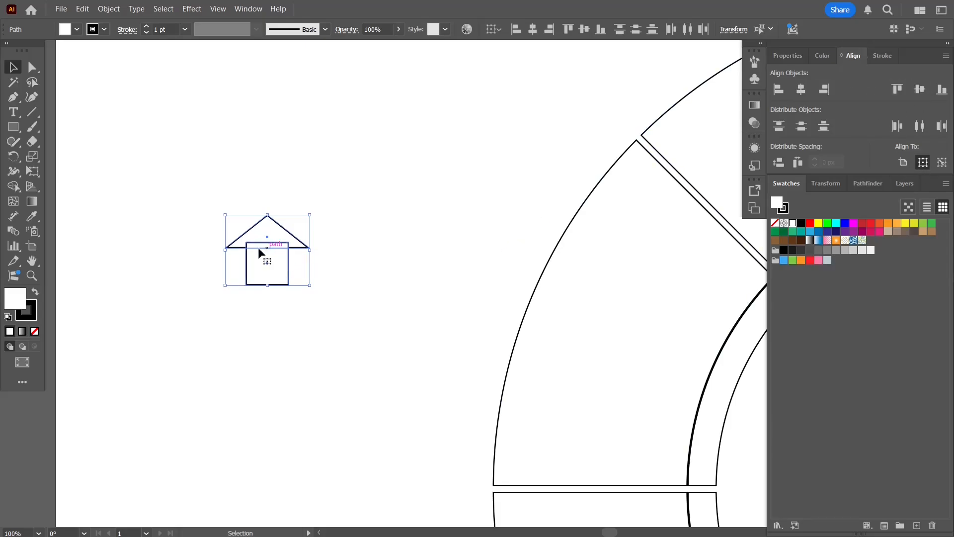
Try merging the triangle and square into an arrow and shortening it, and undo these changes
left_click(13, 187)
left_click_drag(277, 263, 272, 230)
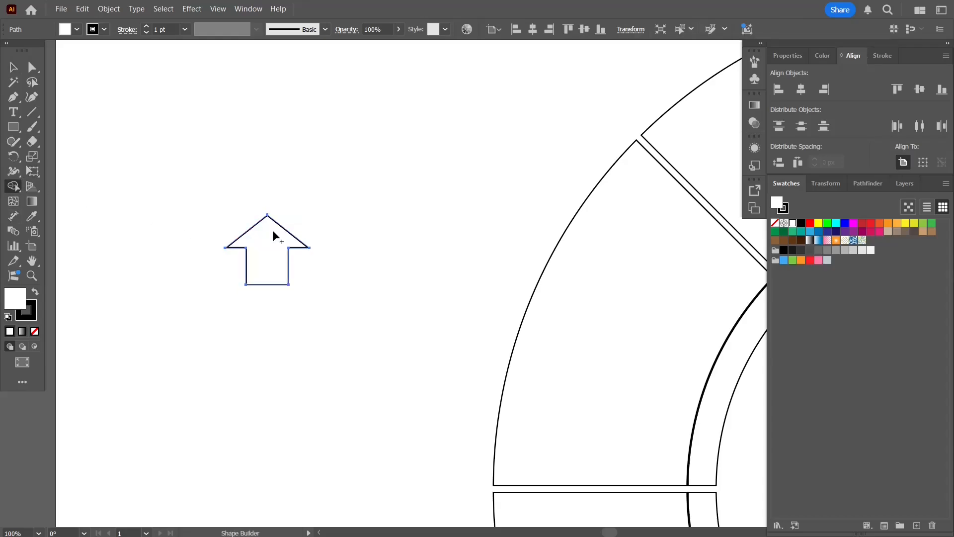
left_click(13, 67)
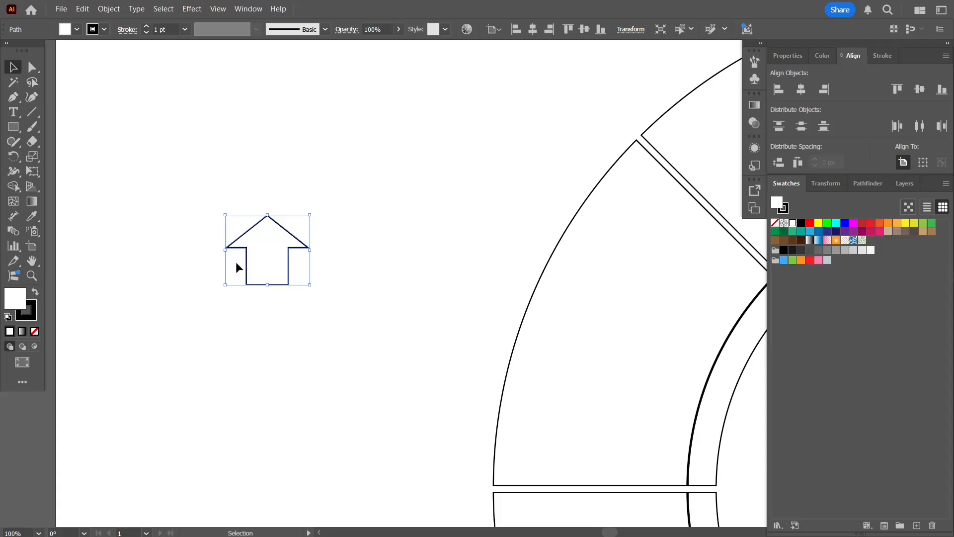
left_click_drag(271, 284, 272, 256)
key("a")
key("ctrl+z")
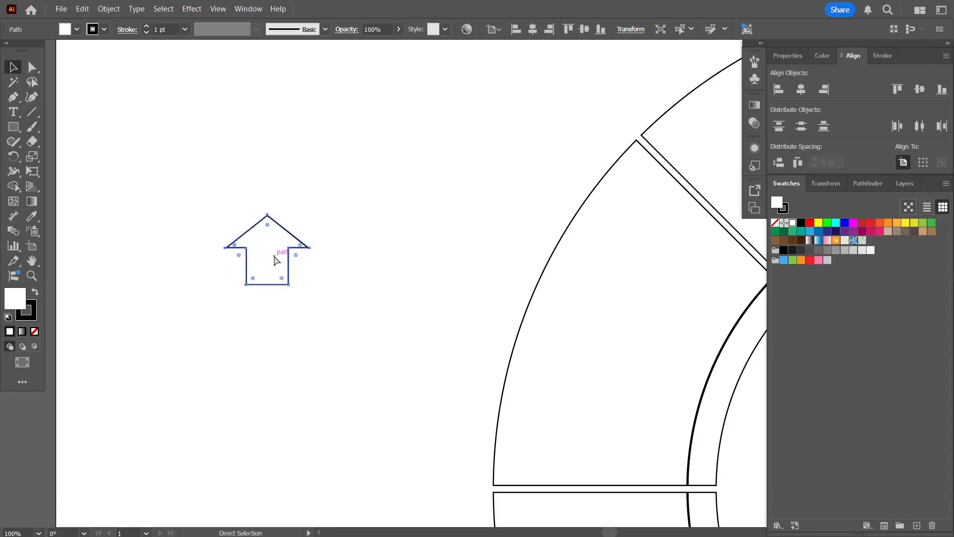
key("ctrl+z")
key("v")
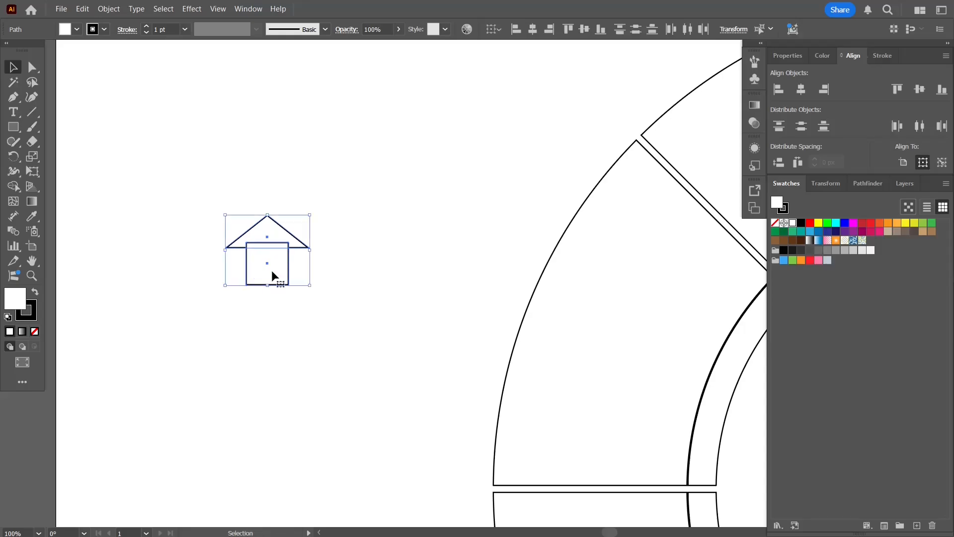
Shorten the square slightly by raising its lower edge, keeping its overlap with the triangle
left_click(267, 327)
left_click(267, 285)
left_click_drag(267, 286, 267, 277)
left_click(260, 301)
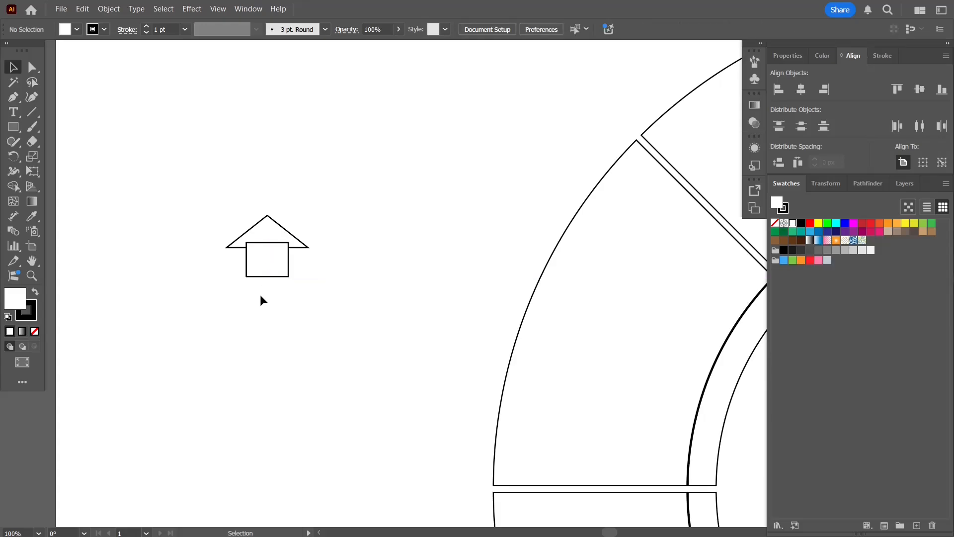
Merge the triangle and the shortened square into one arrow shape with the Shape Builder and deselect it
left_click_drag(213, 203, 249, 271)
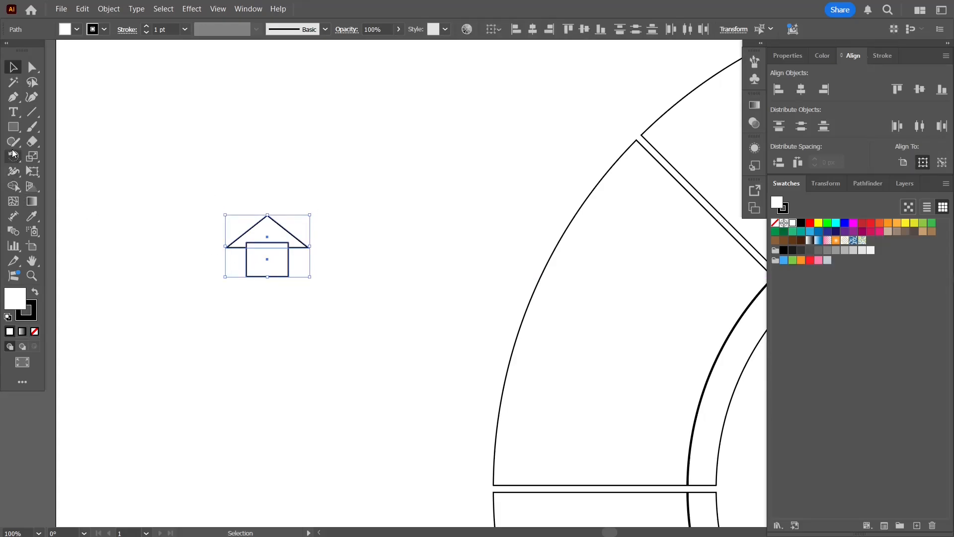
left_click(14, 186)
left_click_drag(269, 266, 268, 234)
left_click(20, 67)
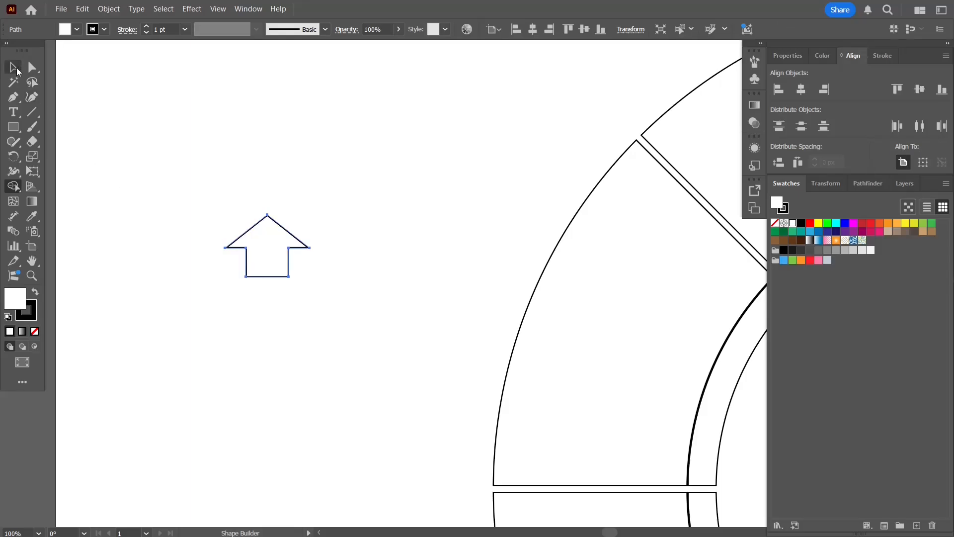
left_click(183, 115)
Rotate the arrow to point toward the ring's center and place it on the inner edge of the lower-left narrow segment
scroll(182, 120, "down", 2)
scroll(183, 120, "down", 2)
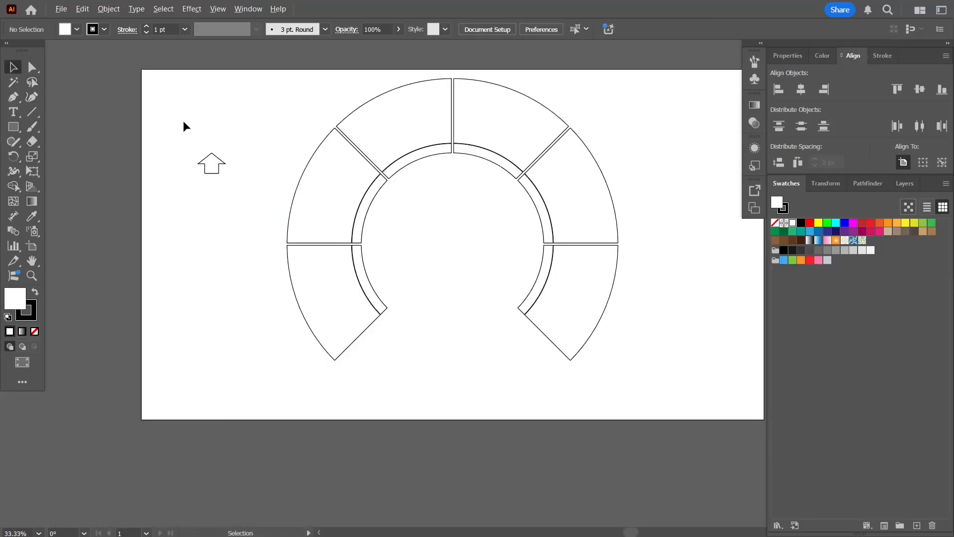
left_click_drag(217, 169, 258, 155)
key("ctrl+1")
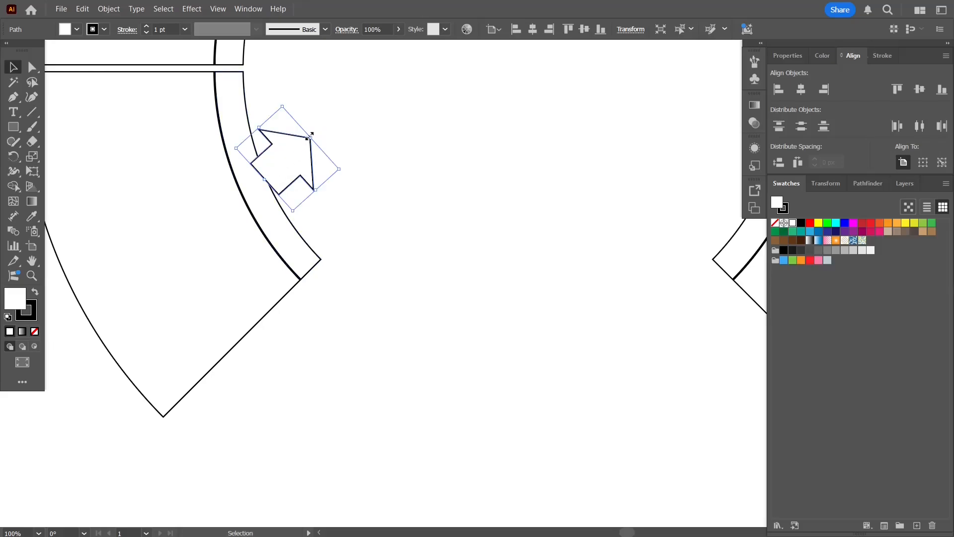
left_click_drag(345, 170, 341, 184)
left_click_drag(272, 169, 267, 162)
left_click_drag(406, 100, 357, 244)
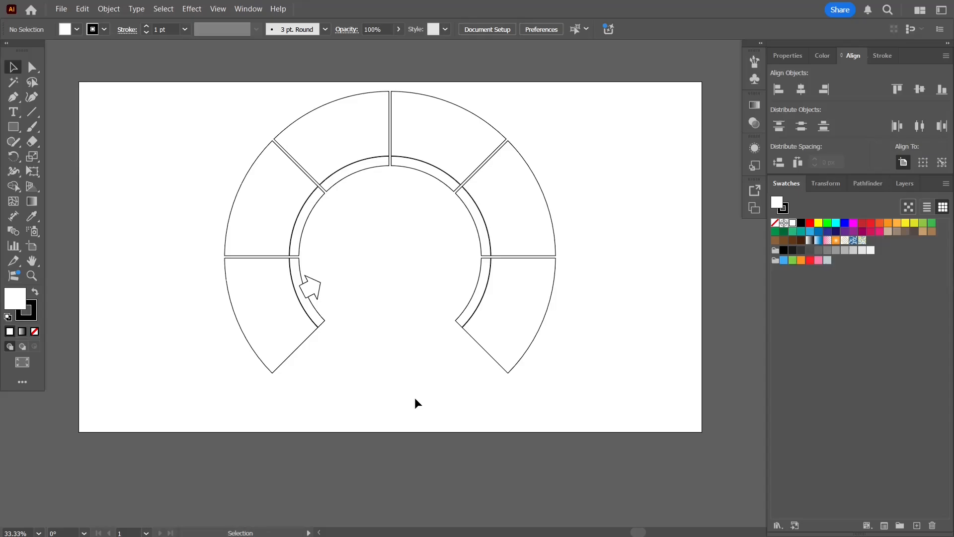
Show the rulers and place a horizontal and a vertical guide crossing at the ring's center
left_click(219, 11)
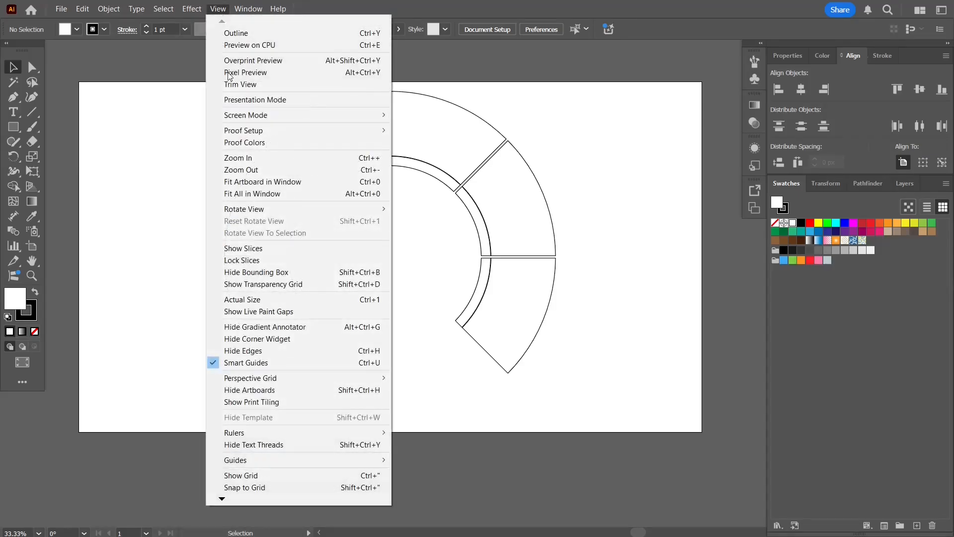
mouse_move(369, 435)
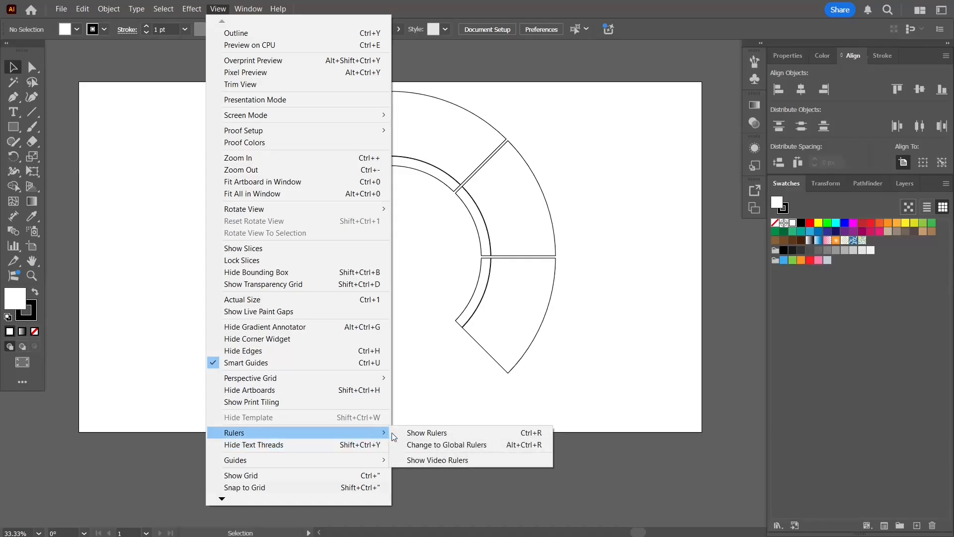
left_click(443, 433)
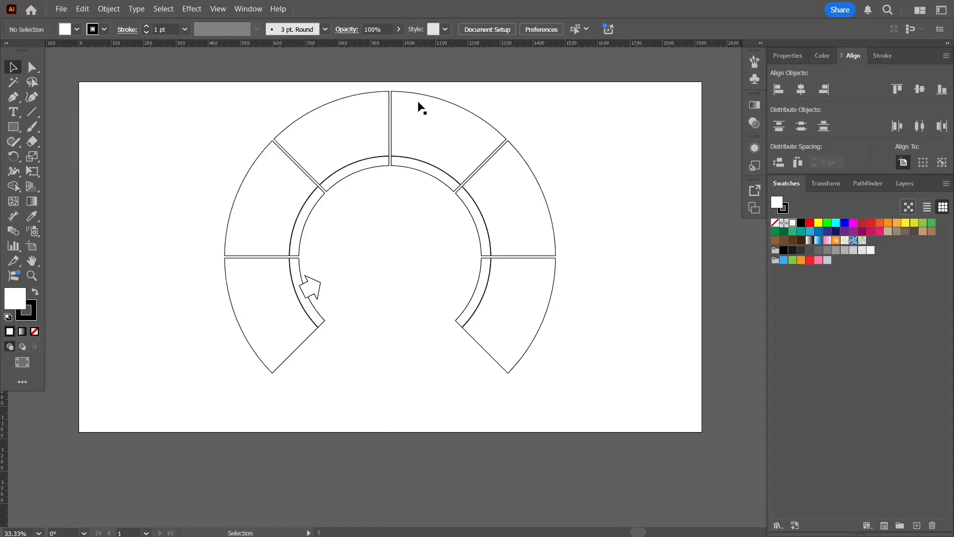
left_click_drag(329, 42, 402, 255)
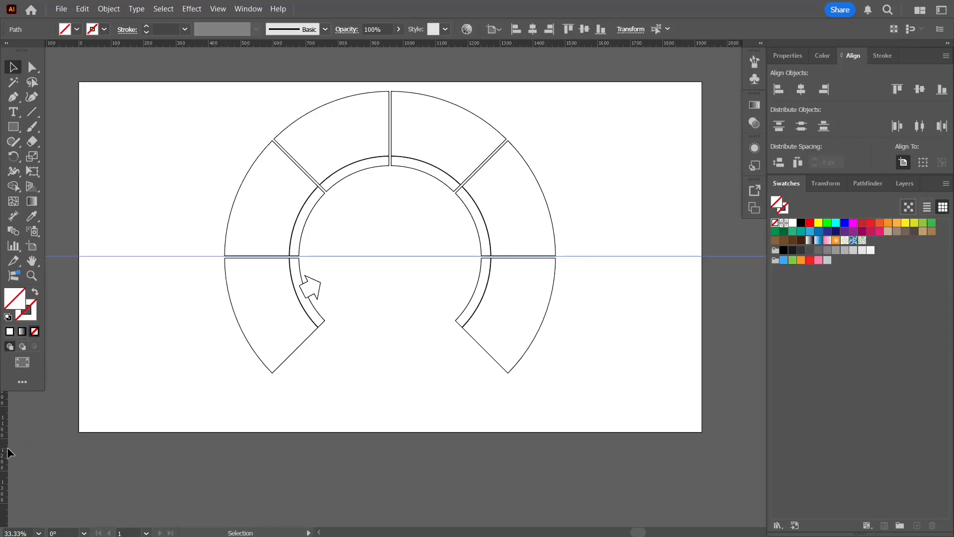
left_click_drag(9, 450, 389, 429)
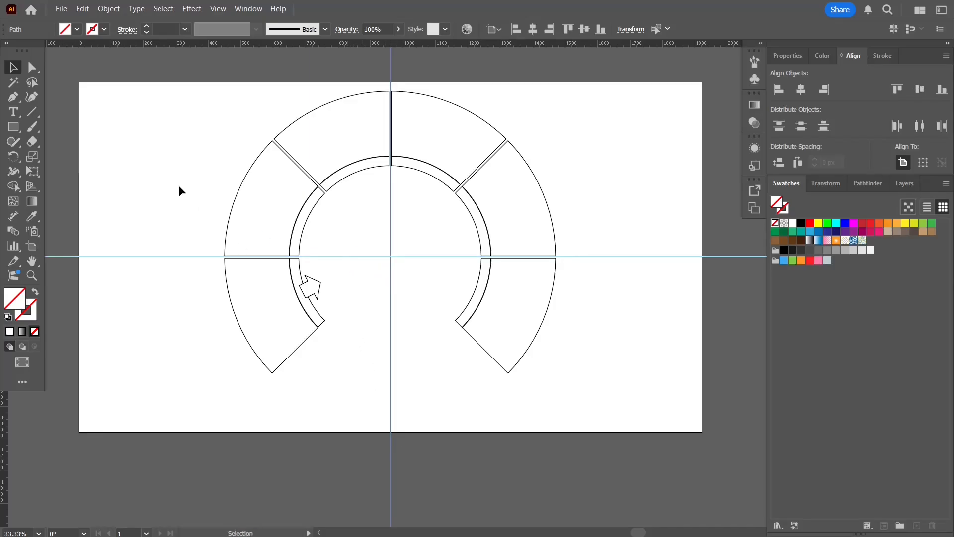
Create a copy of the arrow rotated 45° about the intersection of the two guides
left_click(312, 287)
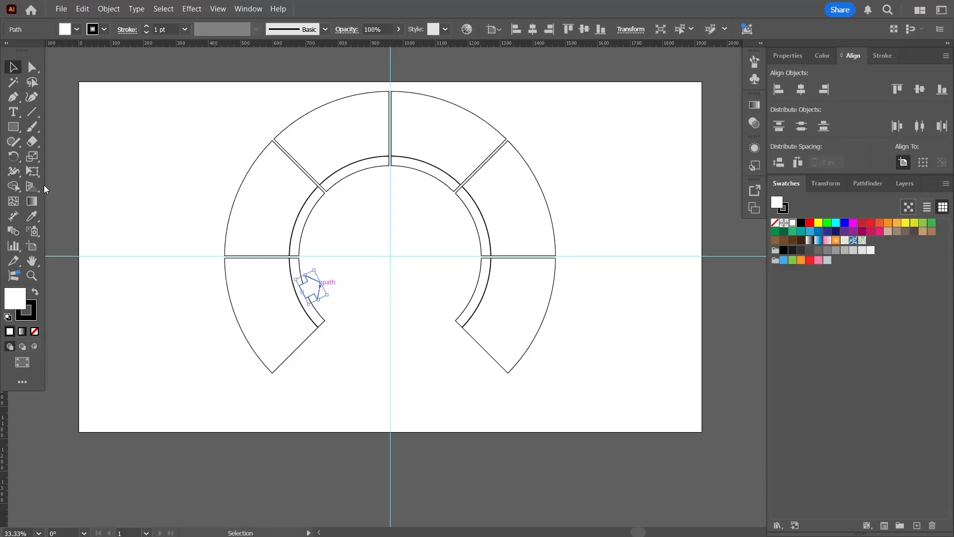
left_click(13, 156)
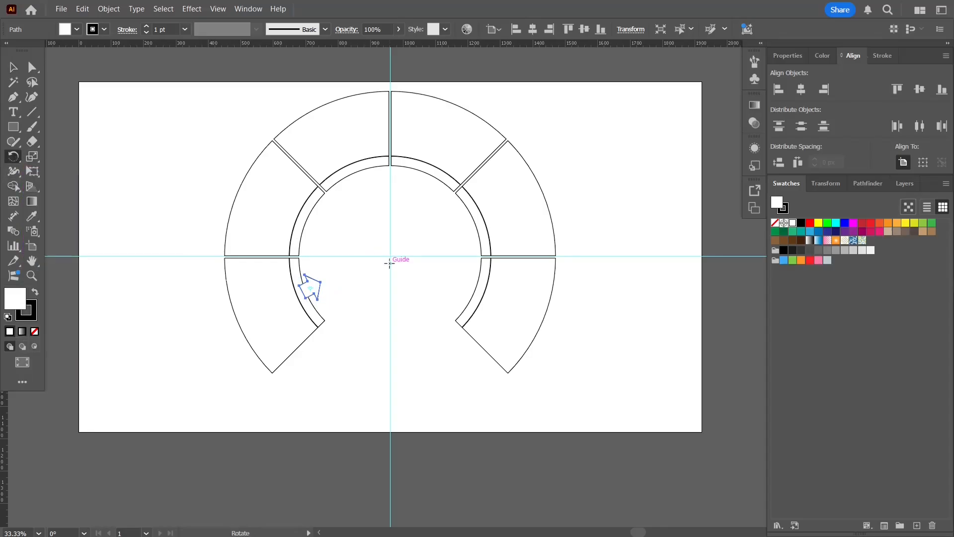
scroll(391, 260, "up", 3, "alt")
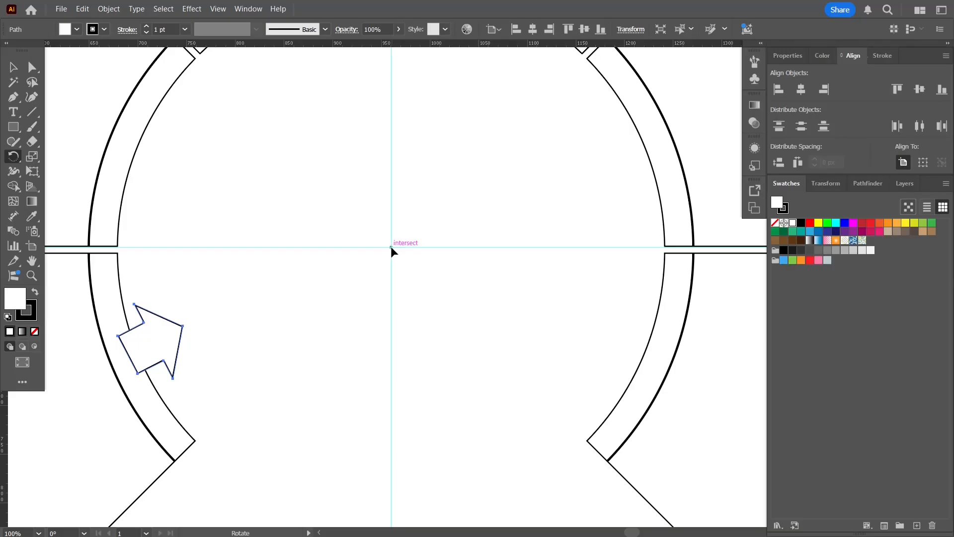
left_click_drag(390, 246, 461, 231)
left_click(461, 231, "alt")
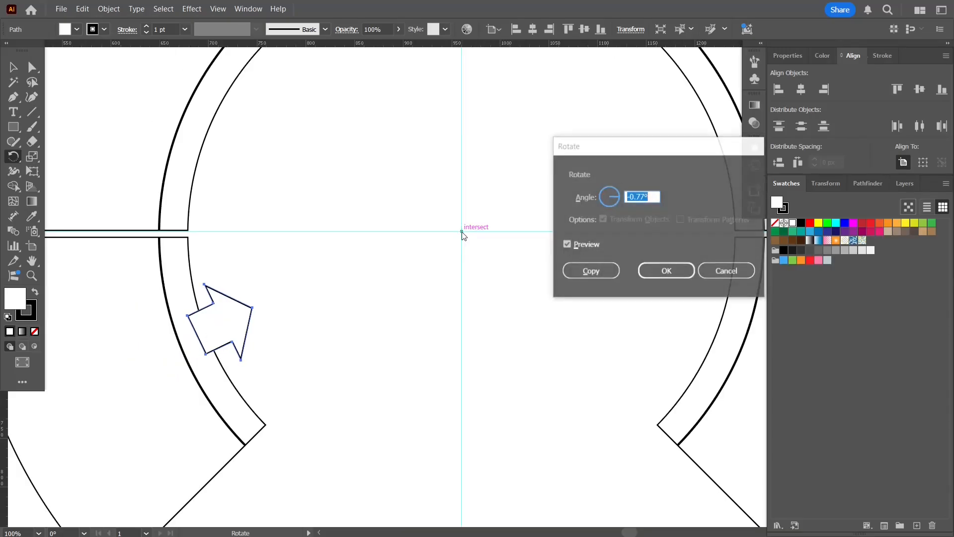
type("45")
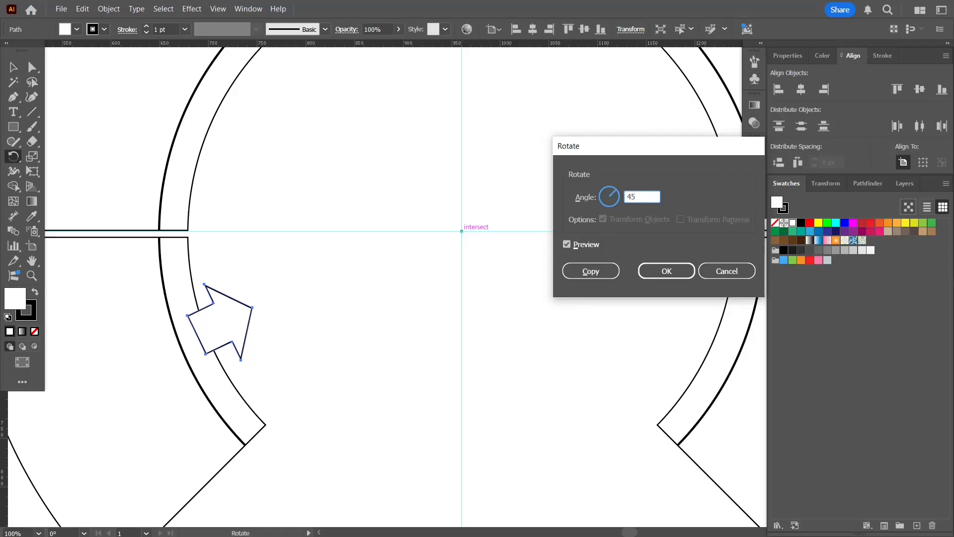
left_click(594, 245)
left_click(591, 245)
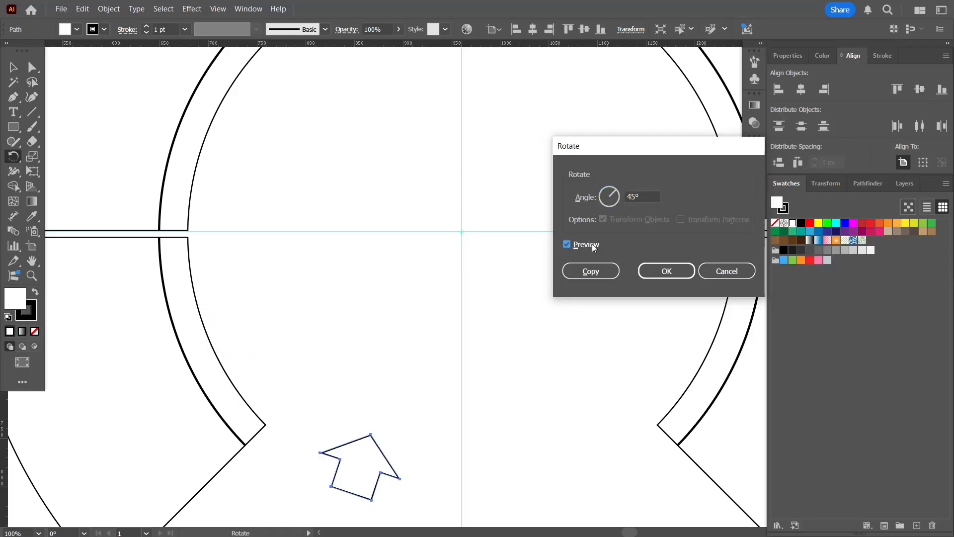
left_click(593, 245)
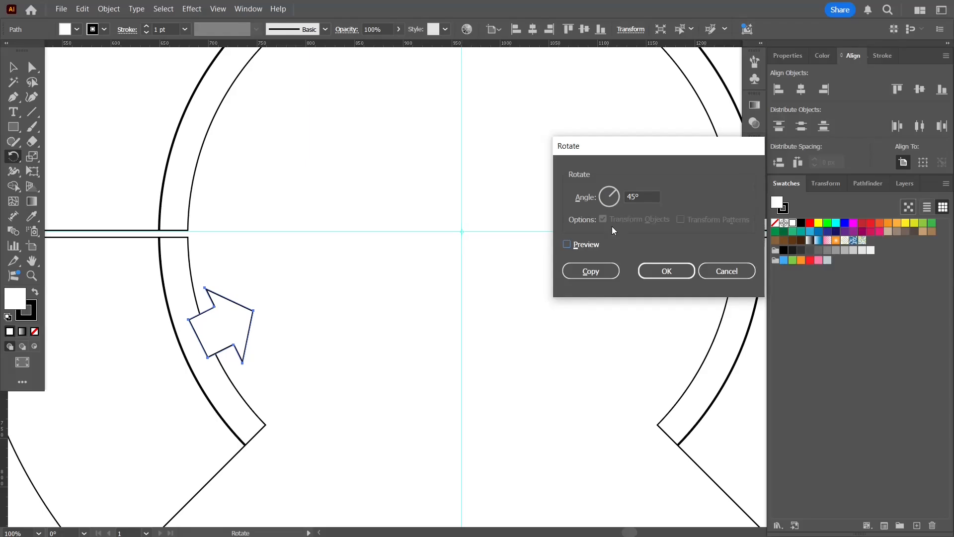
left_click(589, 244)
left_click(588, 244)
left_click(591, 272)
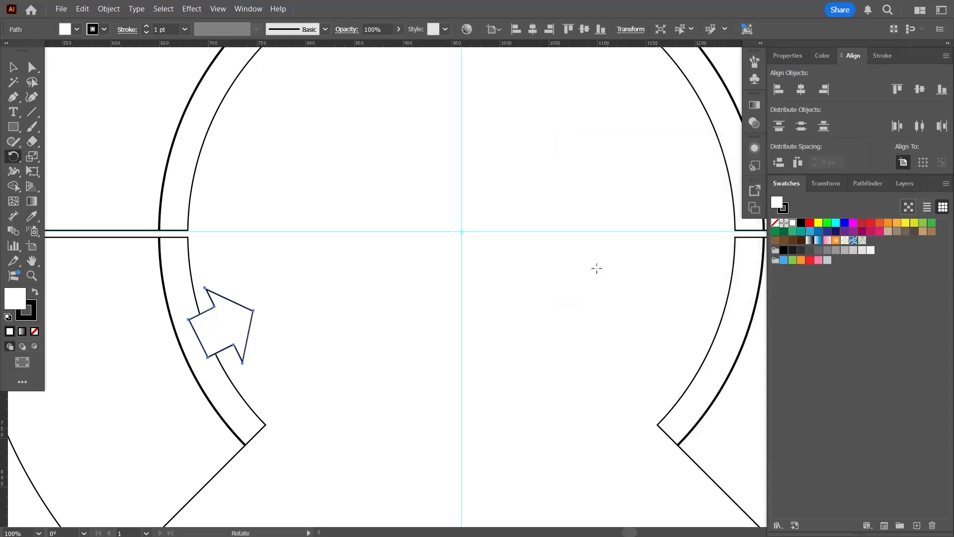
Repeat the rotated copy until eight arrows are spaced evenly around the ring's center
key("ctrl")
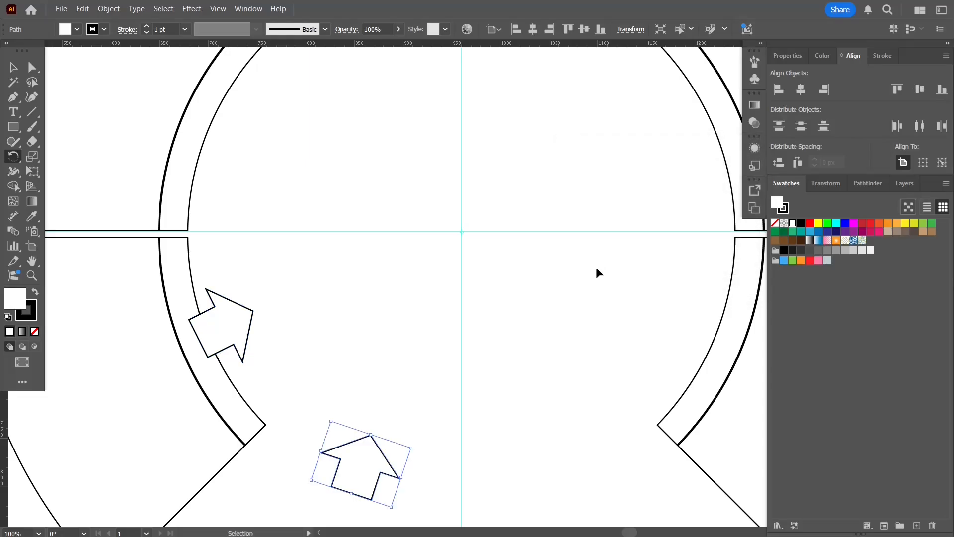
key("ctrl+d")
key("ctrl+d")
key("ctrl+d")
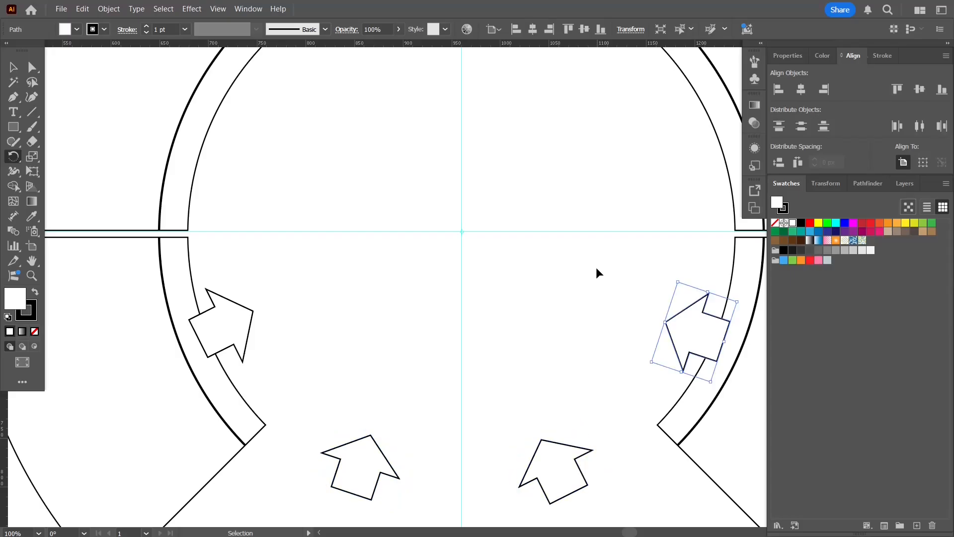
left_click(595, 267, "ctrl")
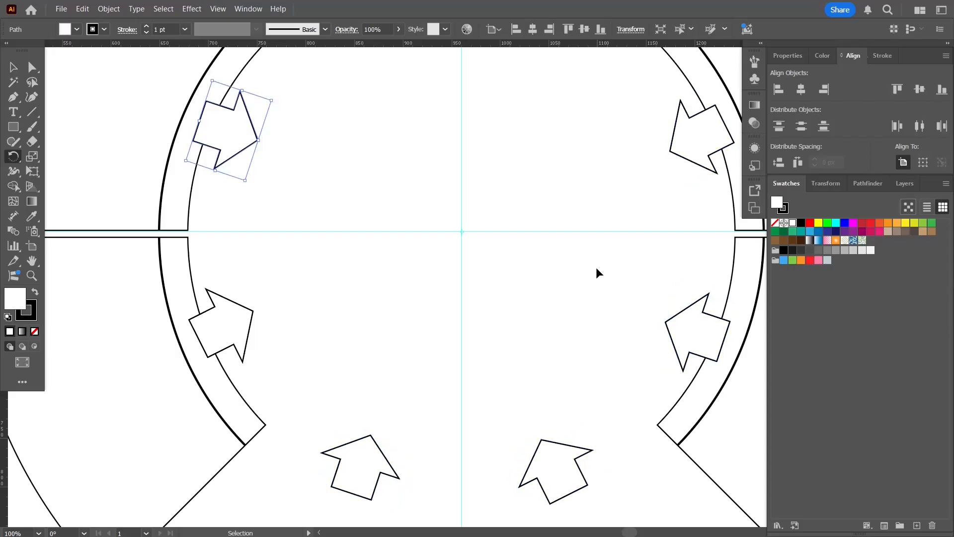
Delete the two arrows standing in the open gap at the bottom of the ring
scroll(496, 285, "down", 1)
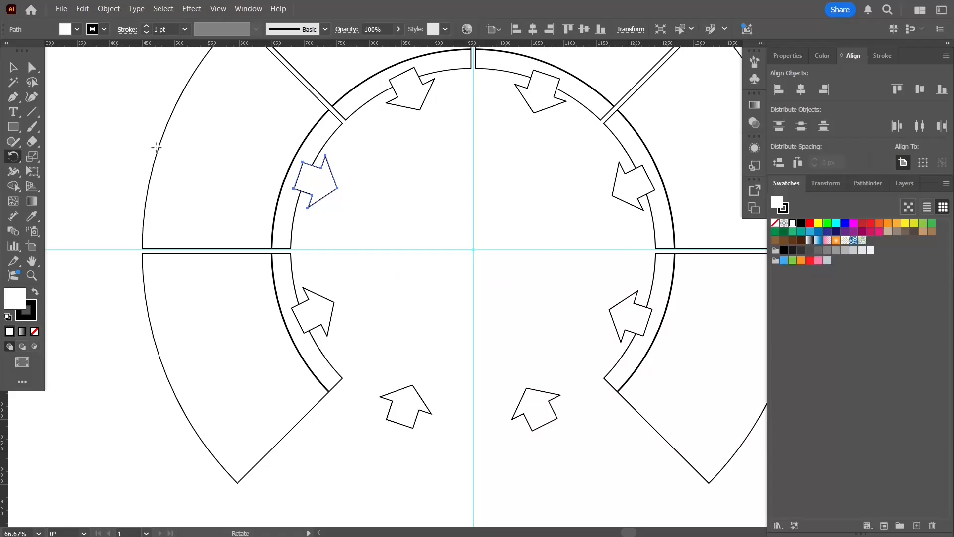
left_click(14, 66)
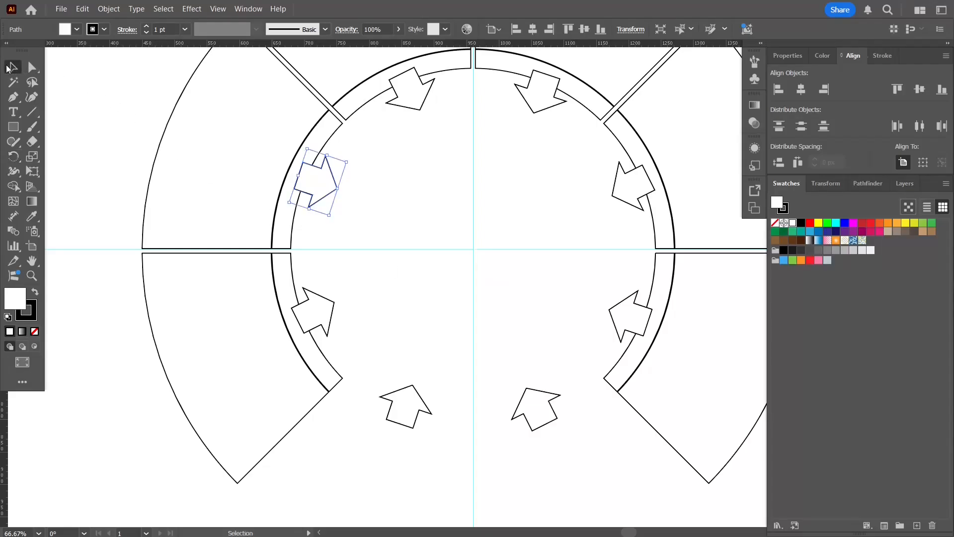
left_click(421, 414)
key("Delete")
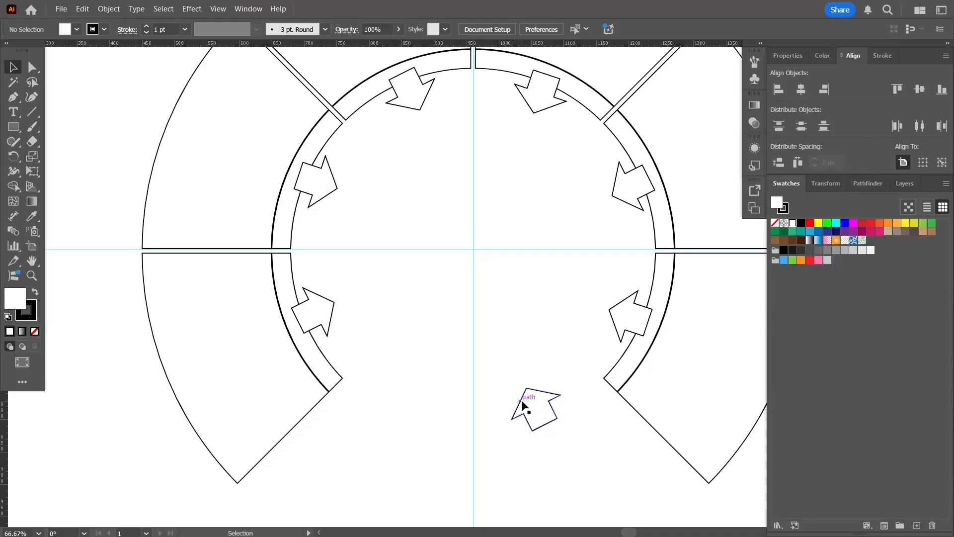
left_click(544, 415)
key("Delete")
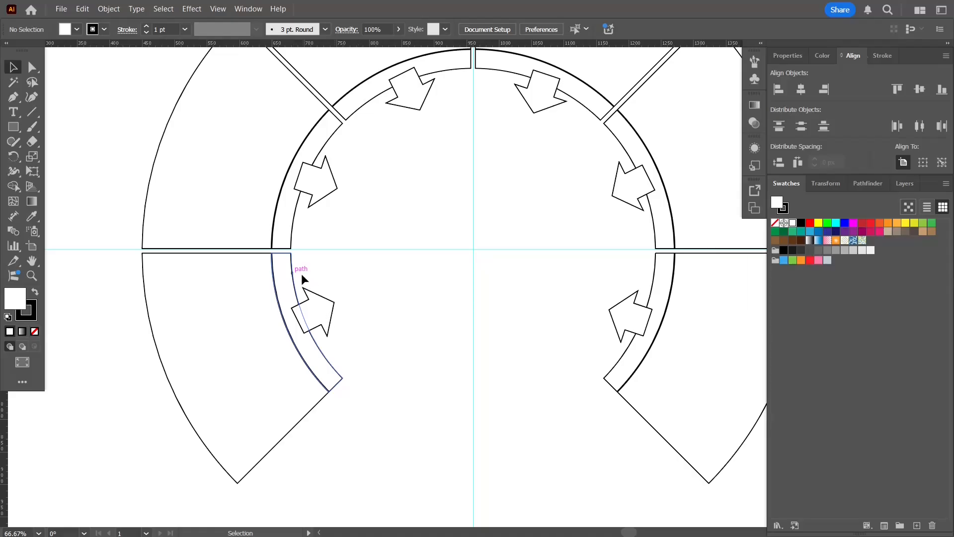
Merge the lower-left arrow with its narrow inner band using the Shape Builder
left_click(328, 361)
left_click_drag(357, 304, 303, 336)
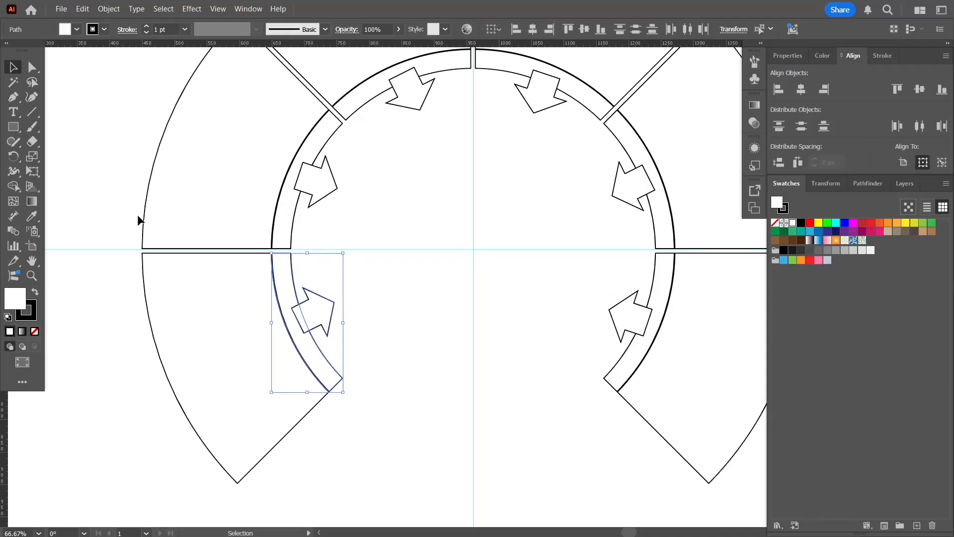
left_click(14, 188)
left_click_drag(297, 338, 316, 312)
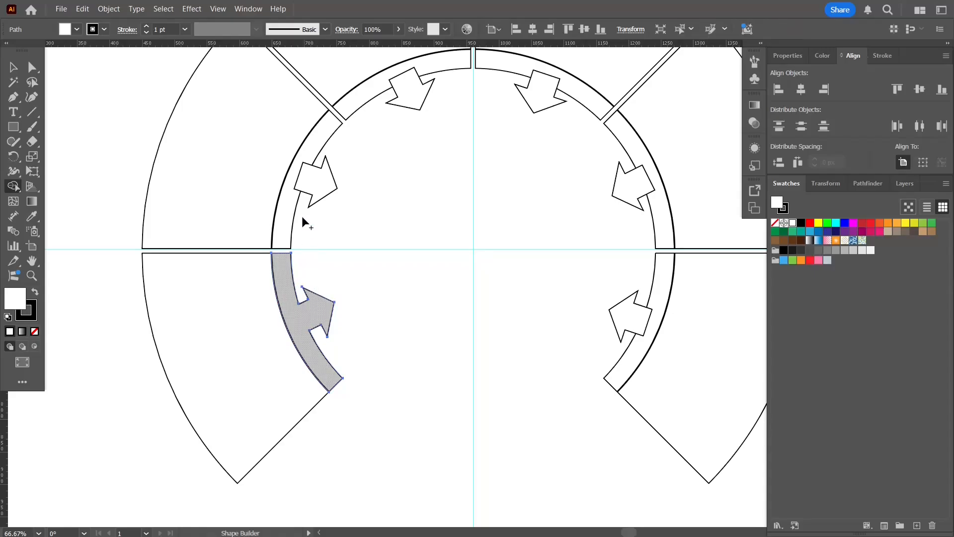
Merge the two upper-left arrows with their respective narrow inner bands using the Shape Builder
key("v")
left_click(288, 183)
left_click(13, 188)
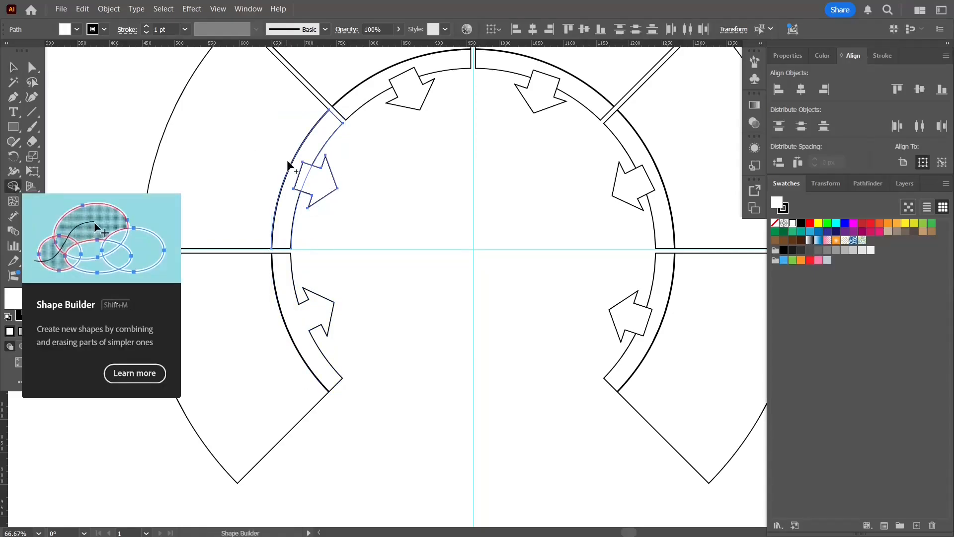
left_click_drag(288, 179, 318, 180)
key("v")
left_click(14, 188)
mouse_move(422, 111)
left_mouse_down()
mouse_move(404, 69)
mouse_move(414, 94)
left_mouse_up()
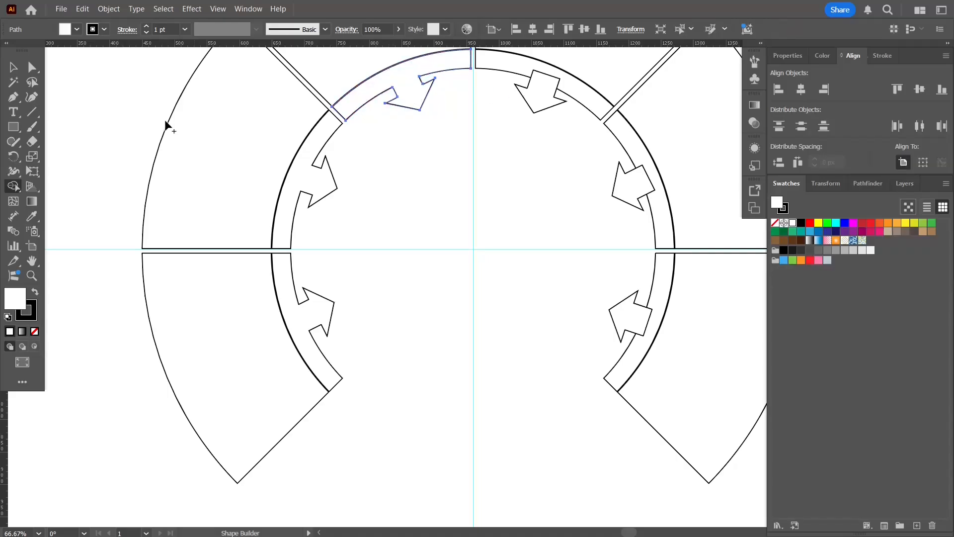
Merge the three arrows on the ring's right half with their respective inner bands using the Shape Builder, and deselect
key("v")
left_click_drag(560, 120, 543, 97)
key("shift+m")
key("v")
left_click_drag(646, 216, 663, 184)
left_click(13, 186)
left_click(14, 68)
left_click_drag(588, 302, 662, 314)
key("shift+m")
key("v")
left_click(457, 266)
Delete the horizontal and vertical guides and hide the rulers
scroll(457, 265, "down", 2)
left_click_drag(457, 271, 430, 299)
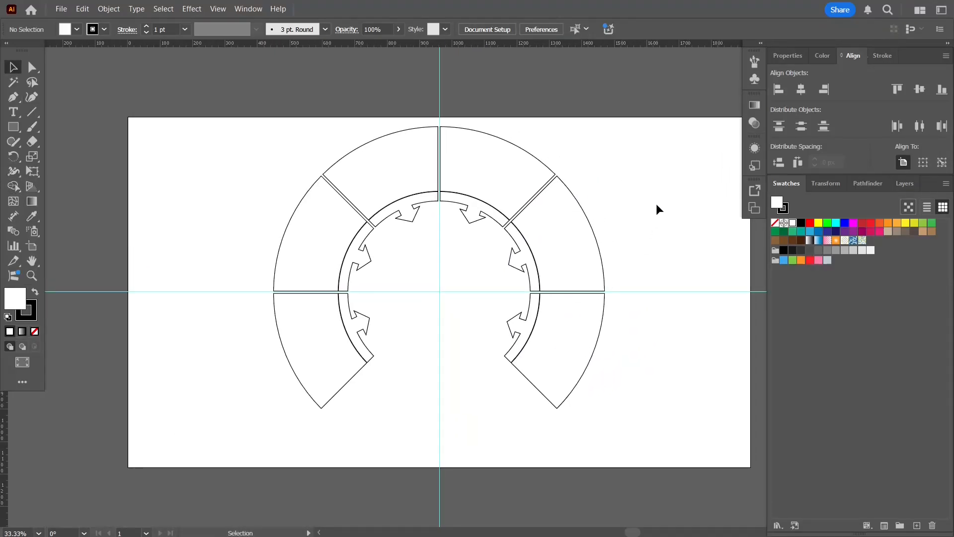
left_click(668, 291)
key("Delete")
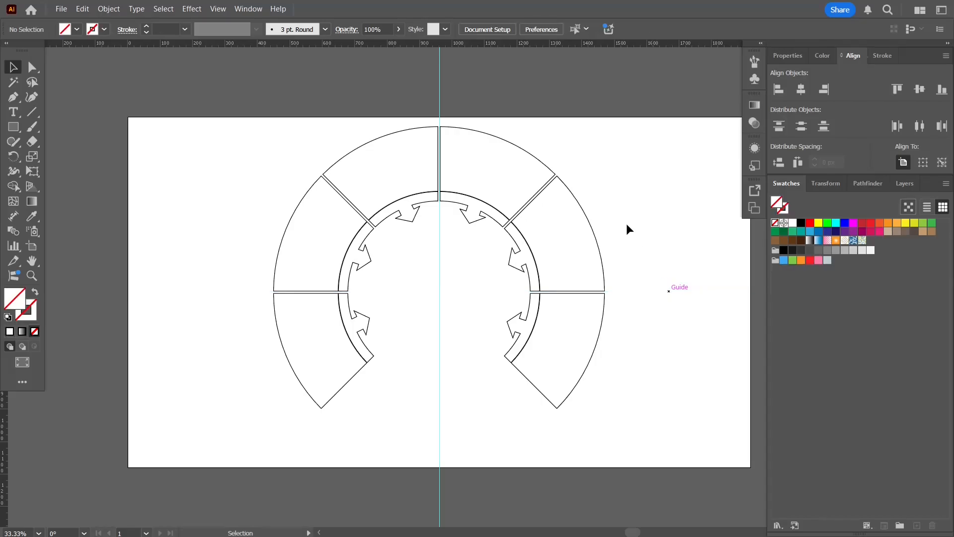
left_click(439, 69)
key("Delete")
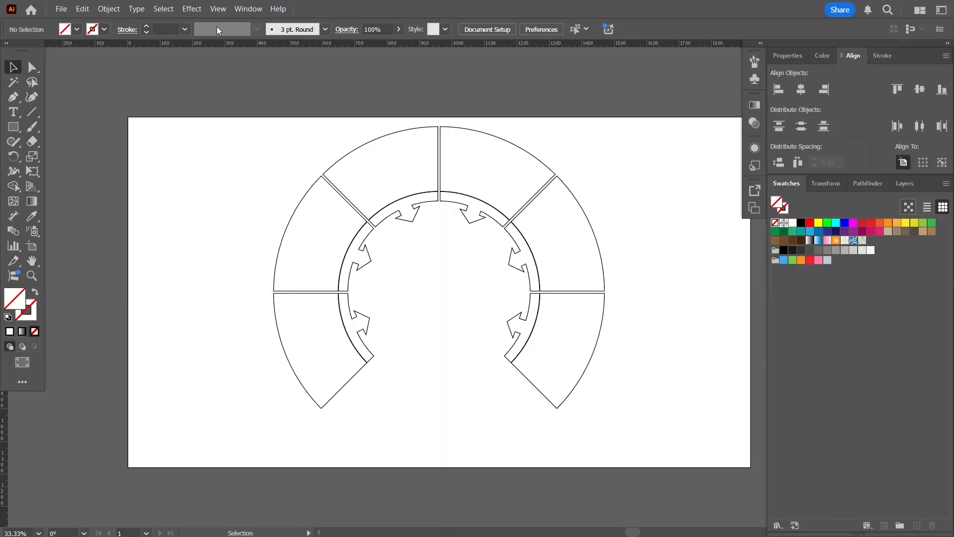
left_click(217, 10)
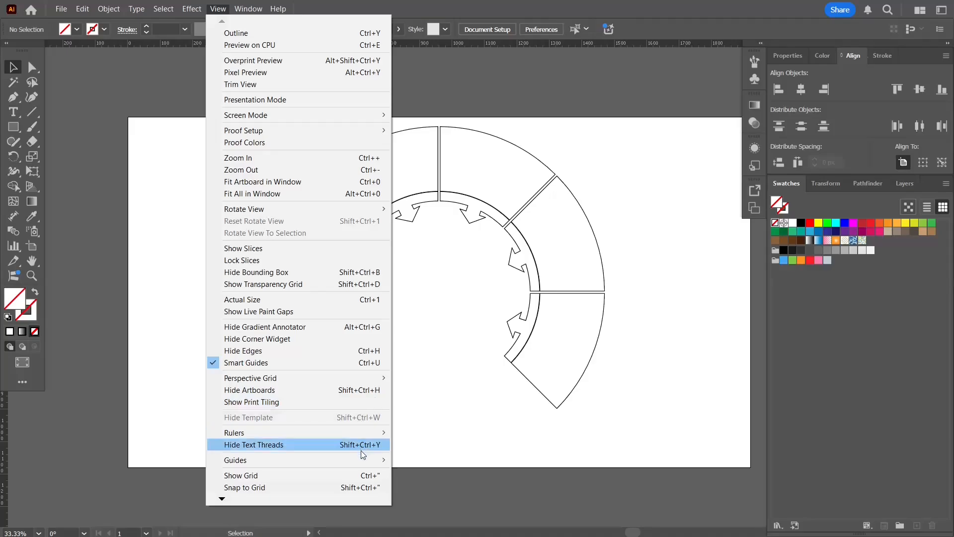
mouse_move(367, 463)
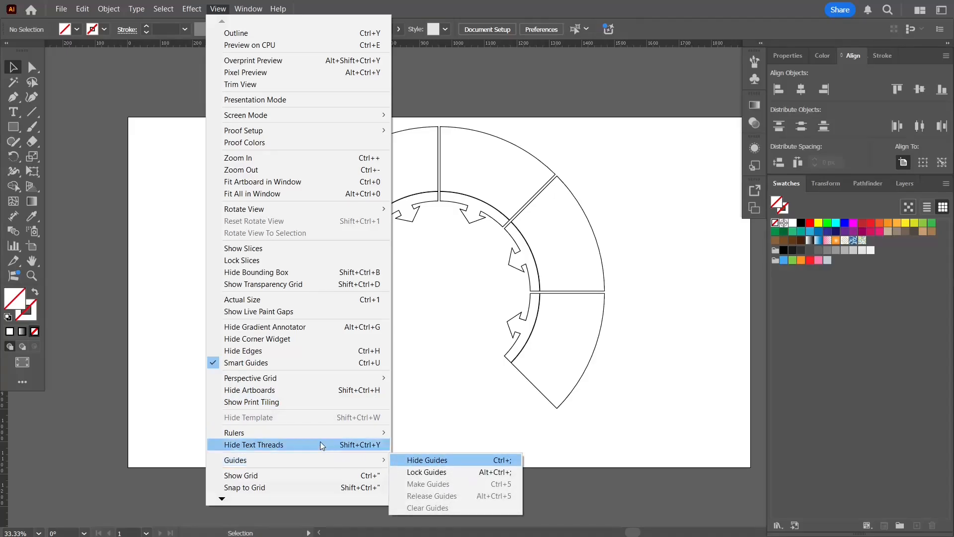
mouse_move(351, 431)
left_click(444, 433)
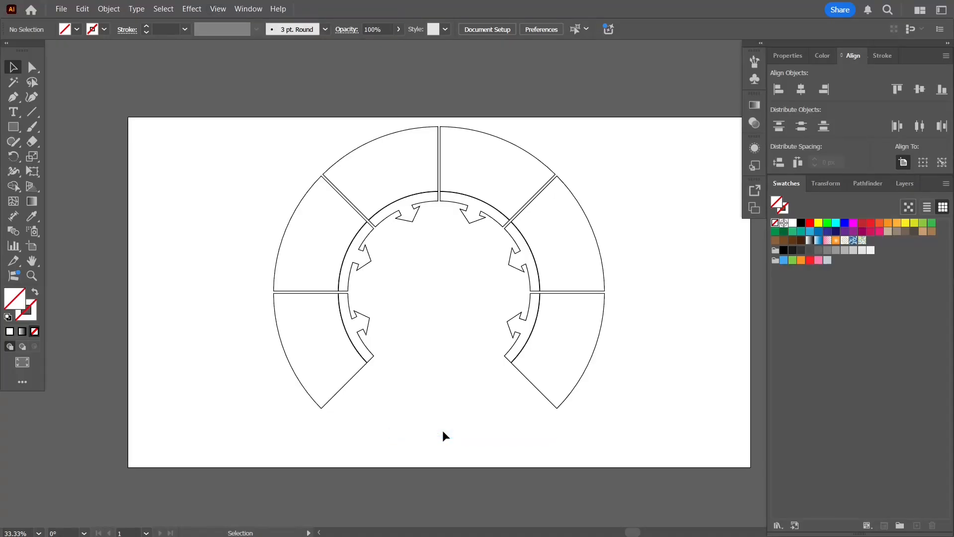
left_click_drag(637, 162, 576, 142)
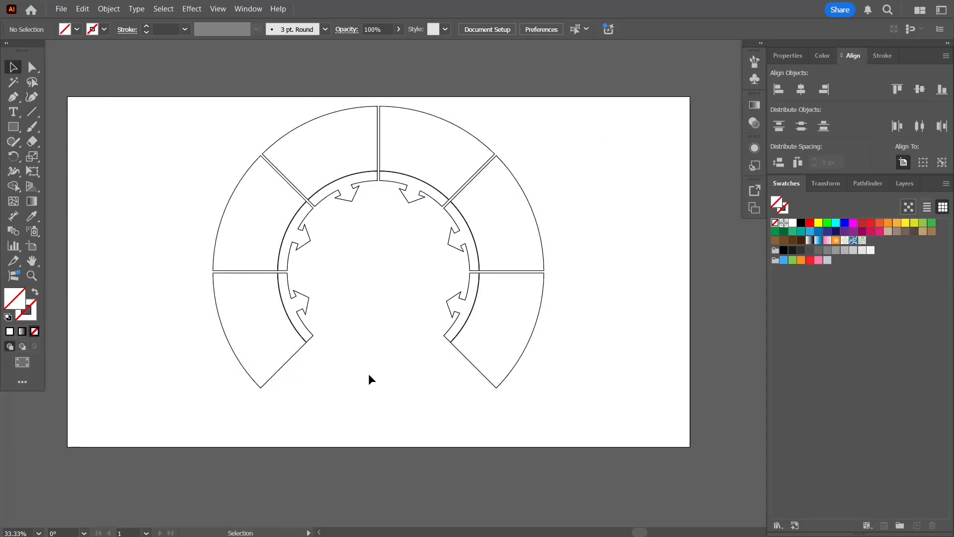
Reset the default fill and stroke, and fill the three left outer segments, bottom to top, with swatches two to four of the first Vegetables group
key("d")
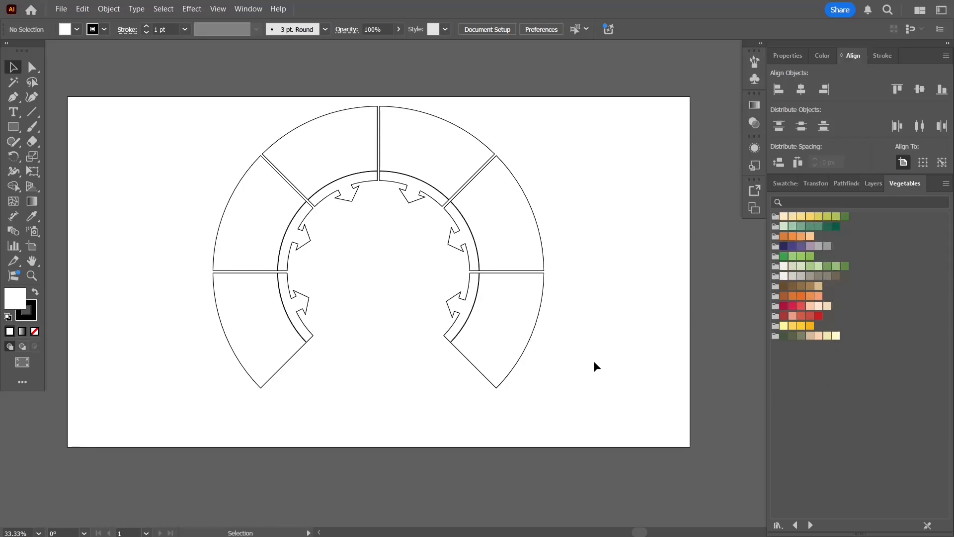
left_click(265, 345)
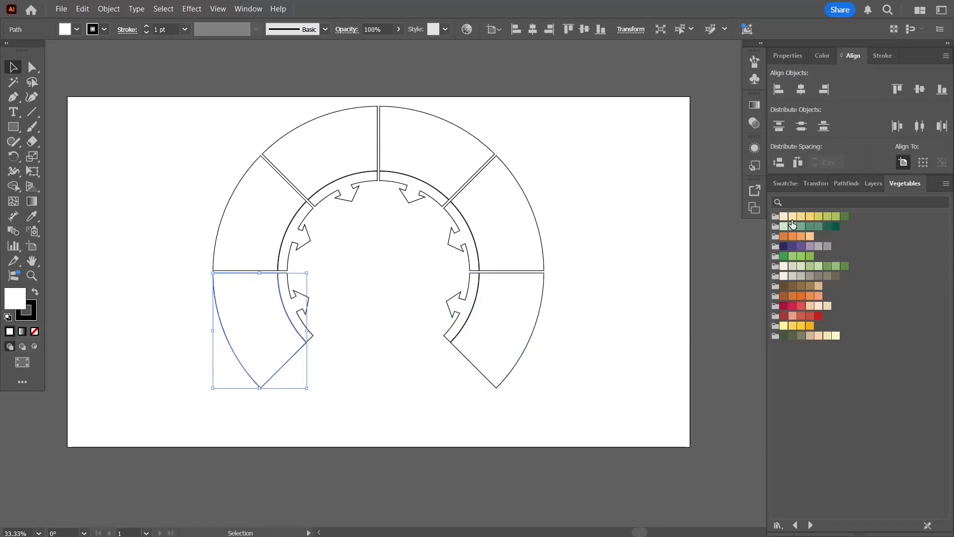
left_click(793, 218)
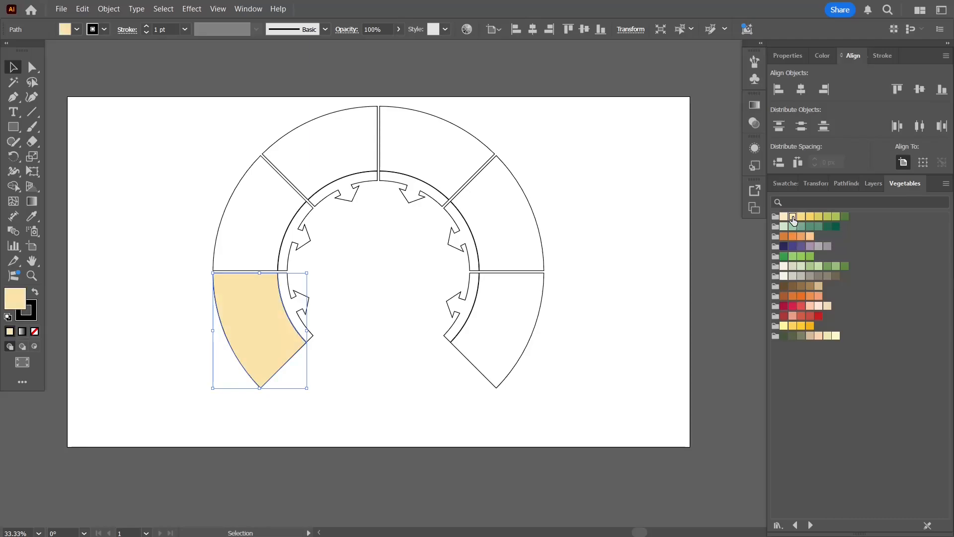
left_click(245, 219)
left_click(800, 217)
left_click(321, 146)
left_click(810, 216)
Fill the three right outer ring segments, top to bottom, with swatches five to seven of the first Vegetables group
left_click(431, 149)
left_click(819, 217)
left_click(523, 237)
left_click(827, 217)
left_click(507, 313)
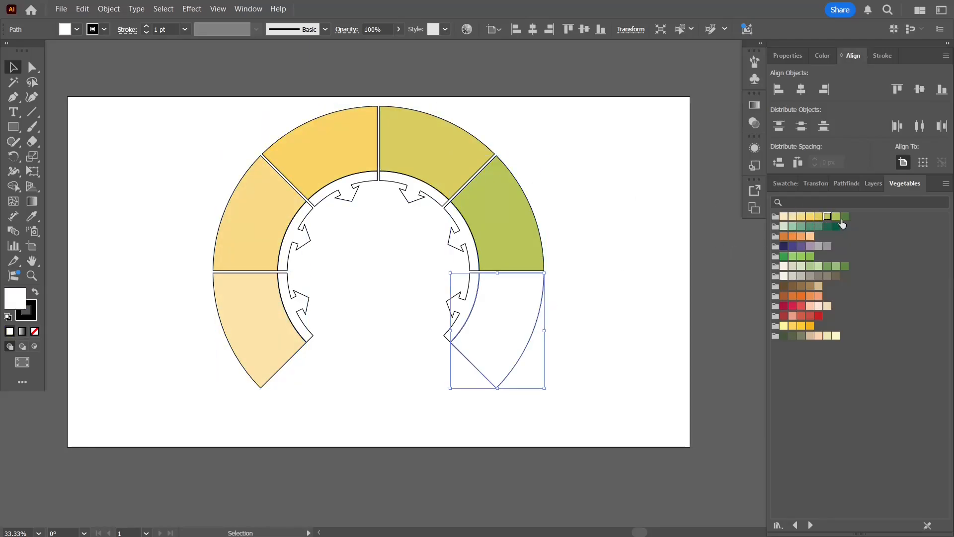
left_click(836, 217)
Fill the inner arrow bands with first-group Vegetables swatches matching the colors of their adjoining outer segments
left_click(472, 296)
left_click(827, 217)
left_click(412, 194)
left_click(818, 216)
left_click(347, 194)
left_click(809, 217)
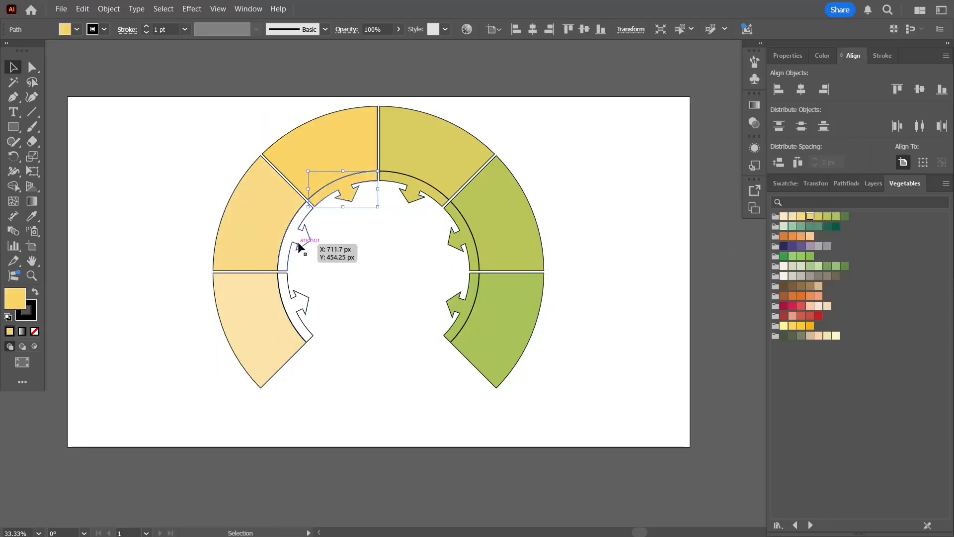
left_click(299, 243)
left_click(801, 217)
left_click(301, 301)
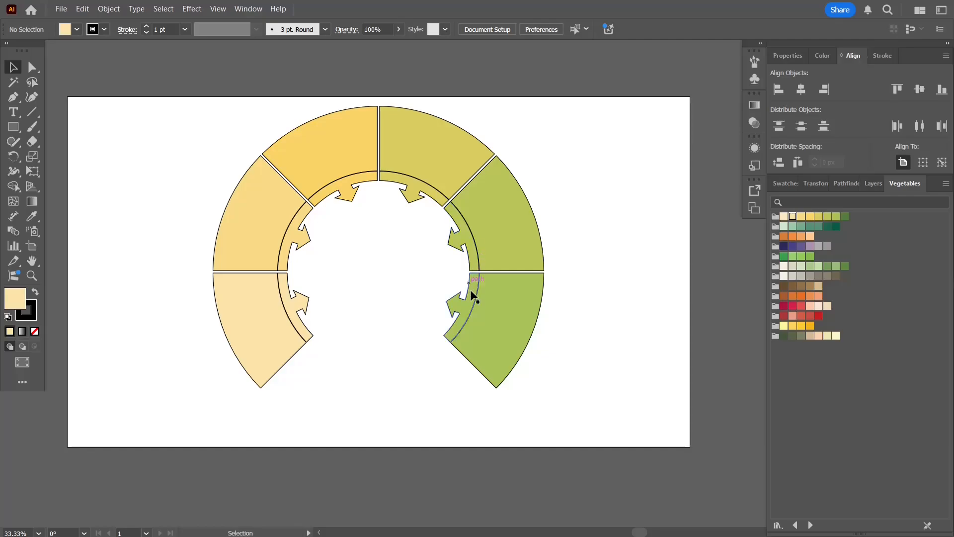
Darken the lower-left inner arrow band by setting its fill's black (K) value to 40%
left_click(302, 300)
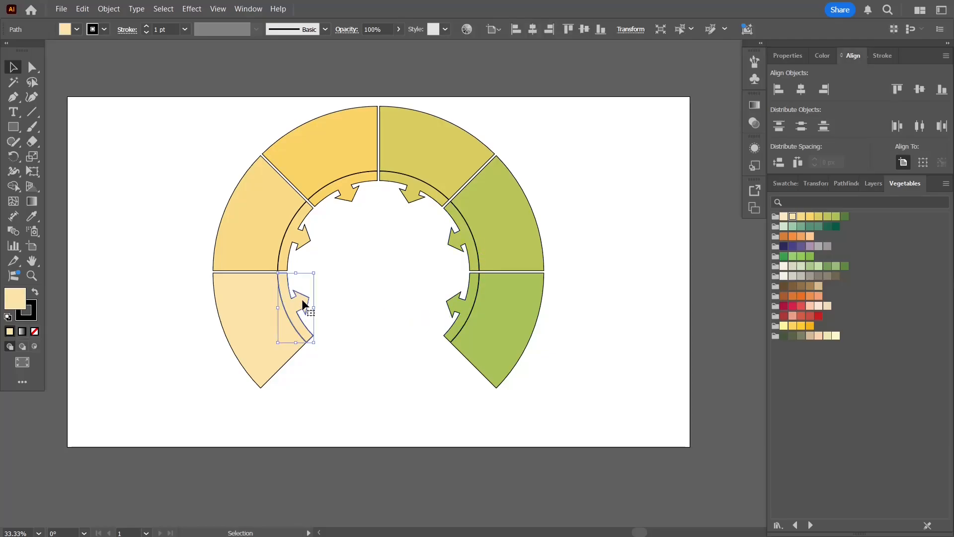
double_click(20, 308)
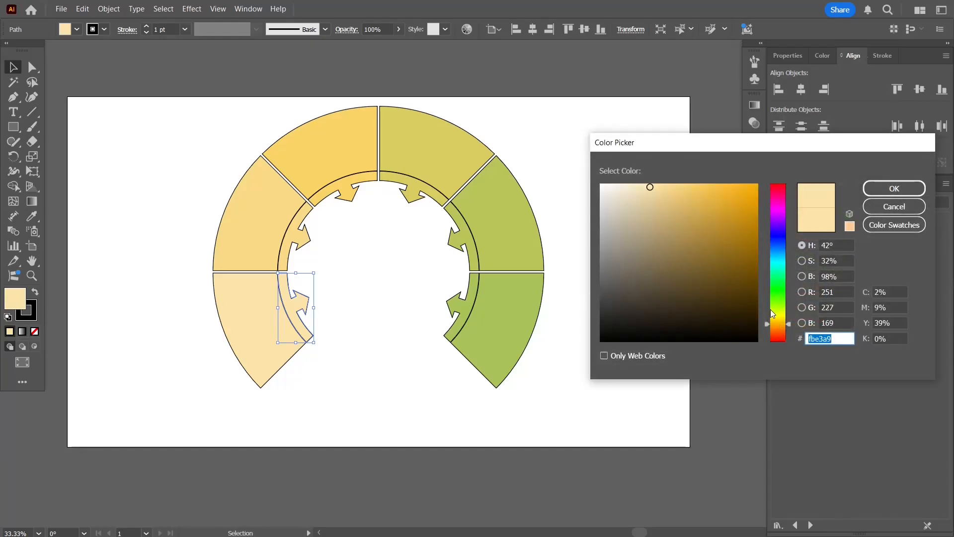
left_click(884, 338)
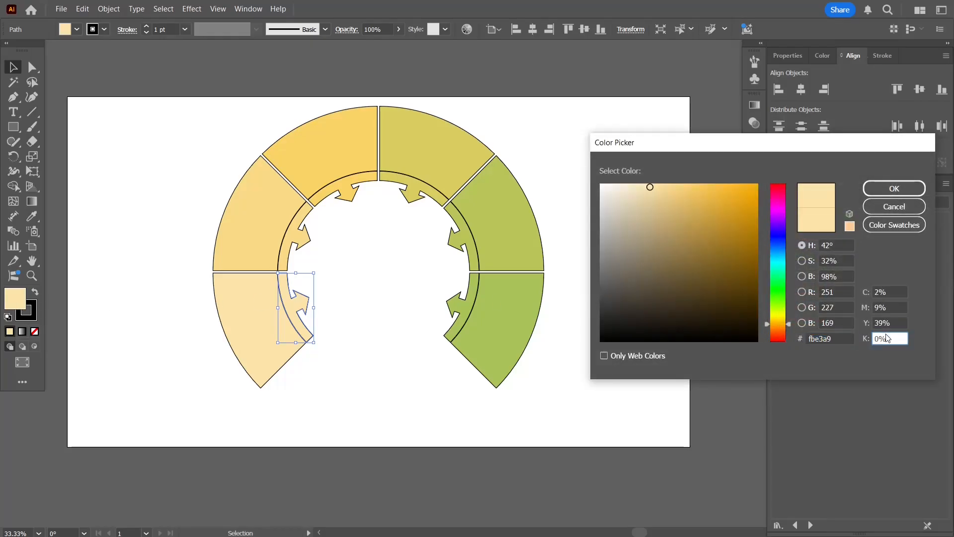
left_click_drag(889, 338, 861, 339)
type("50")
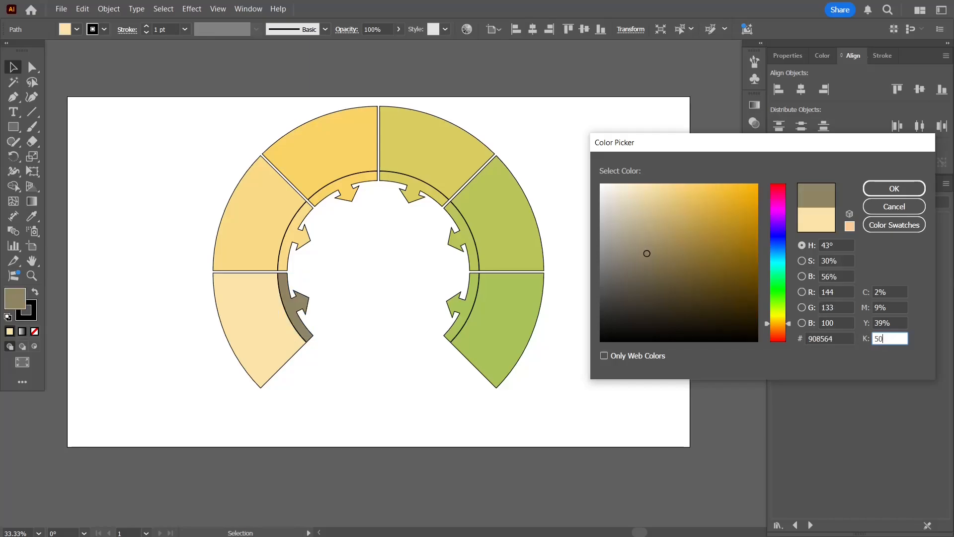
left_click_drag(888, 338, 855, 340)
type("40")
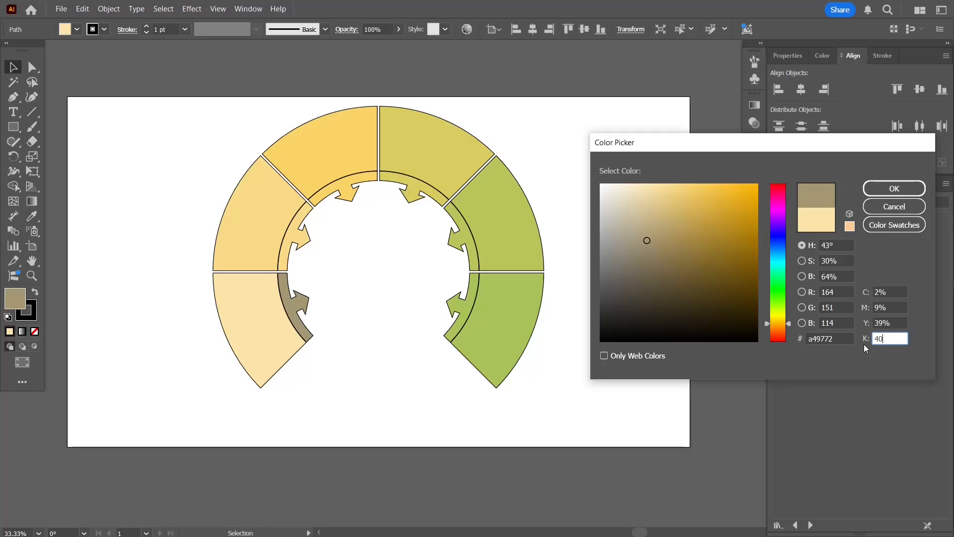
left_click(895, 187)
Darken the upper-left inner arrow band beside the second segment by setting its fill's K value to 43%
left_click(300, 231)
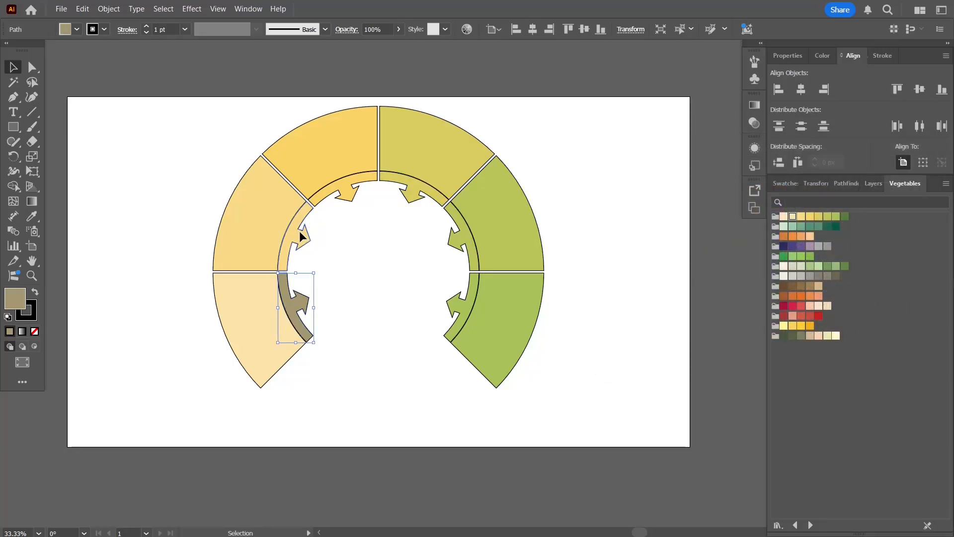
double_click(14, 305)
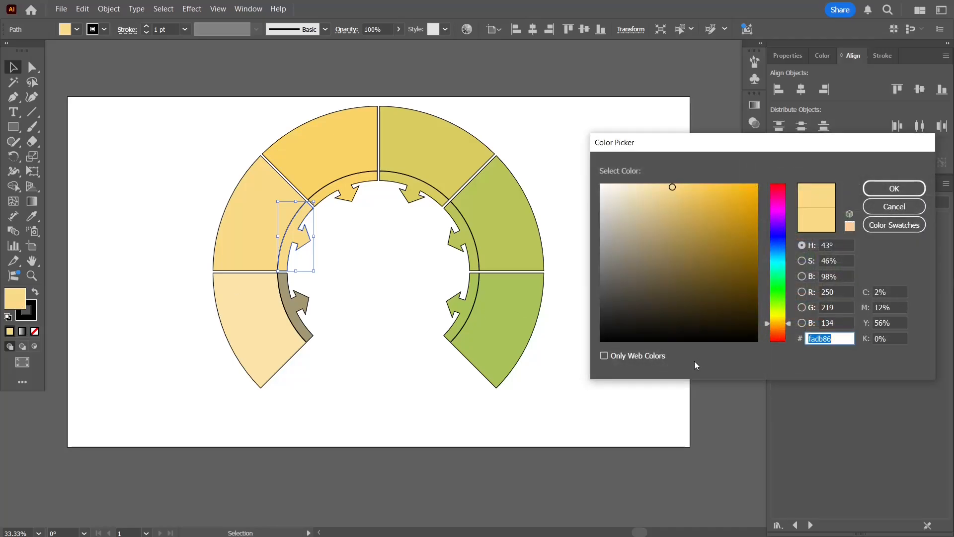
left_click(892, 337)
type("43")
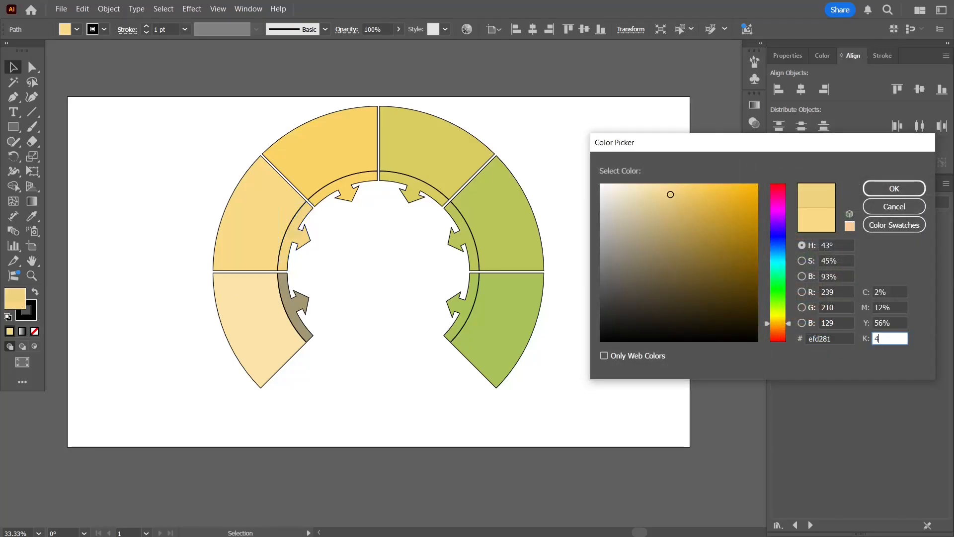
key("Return")
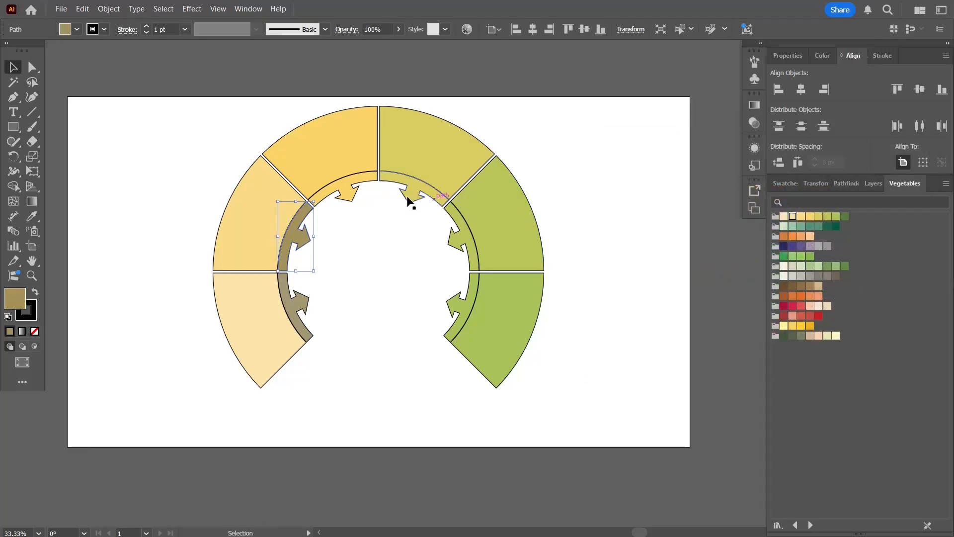
Set the fill's K value to 43% for each of the two inner arrow bands at the top of the ring
left_click(341, 191)
double_click(14, 299)
left_click(887, 338)
type("43")
key("Return")
left_click(406, 190)
double_click(15, 299)
left_click_drag(887, 339, 849, 338)
type("43")
key("Return")
Darken the two right-hand inner arrow bands to a K value of 43%, and deselect
left_click(454, 240)
double_click(15, 299)
left_click(454, 306)
double_click(14, 299)
type("43")
key("Return")
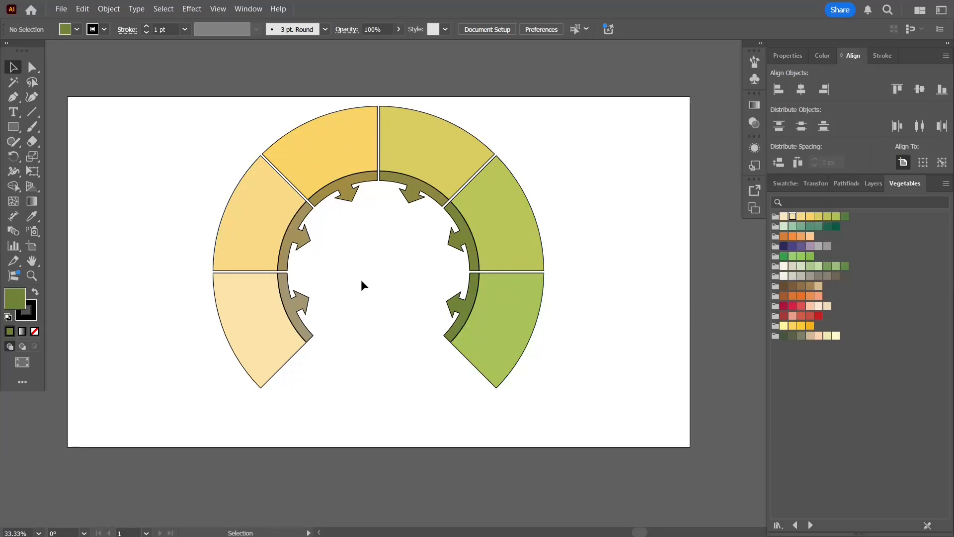
Draw a circle outward from the ring's center inside the arrows and fill it with white (ffffff)
left_click(261, 314)
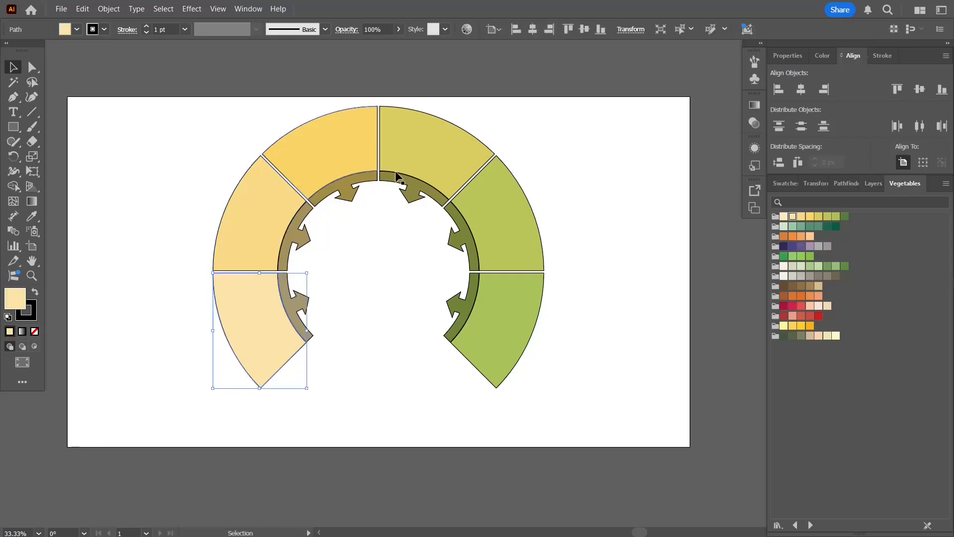
left_click(361, 296)
key("l")
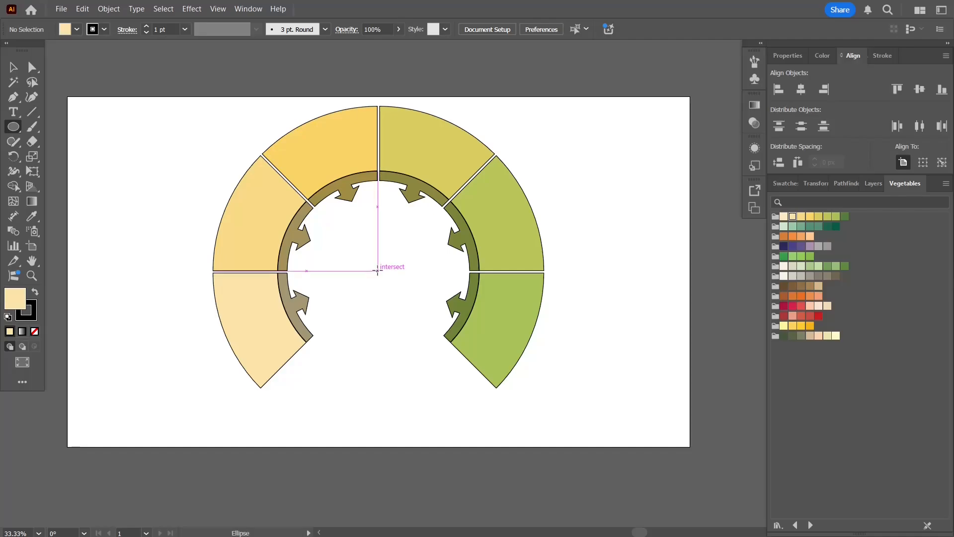
left_click_drag(378, 270, 408, 315)
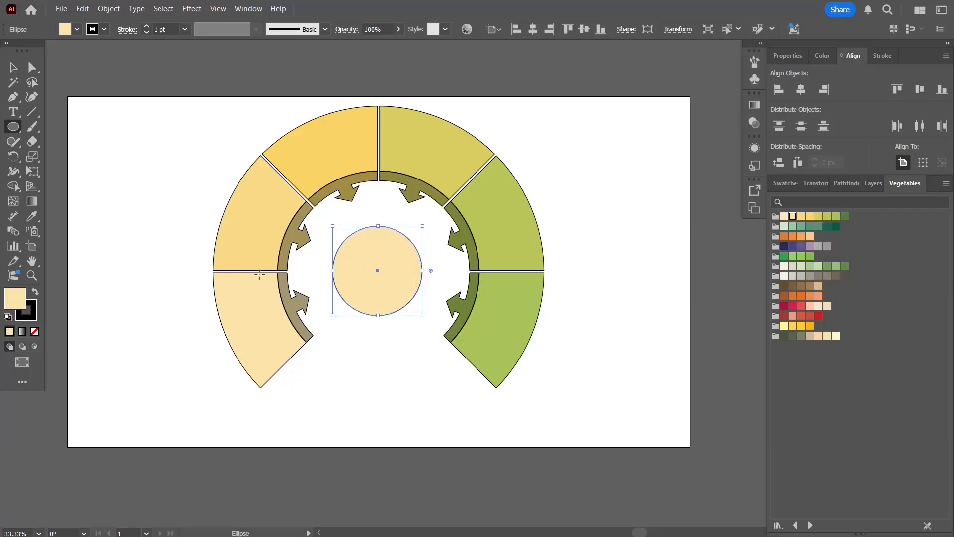
double_click(15, 303)
left_click_drag(632, 188, 537, 177)
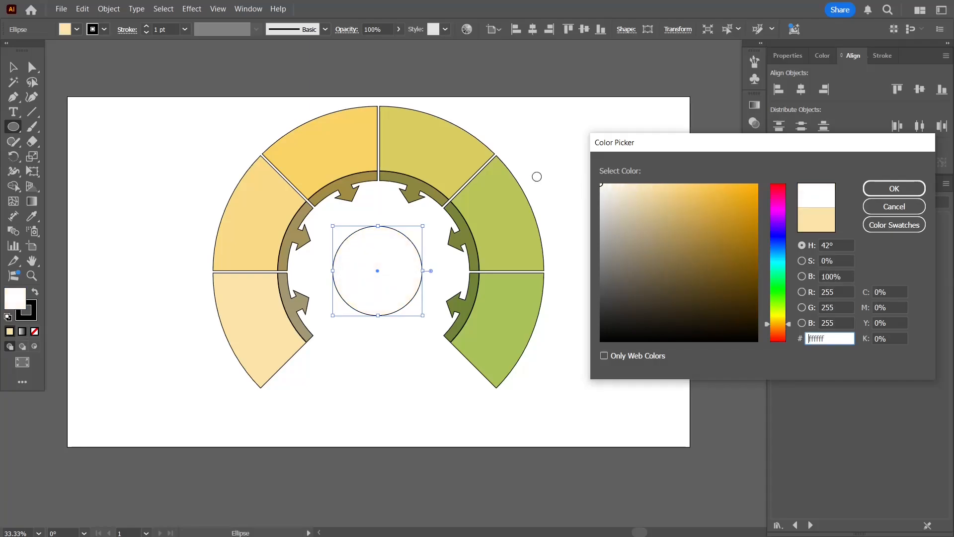
key("Return")
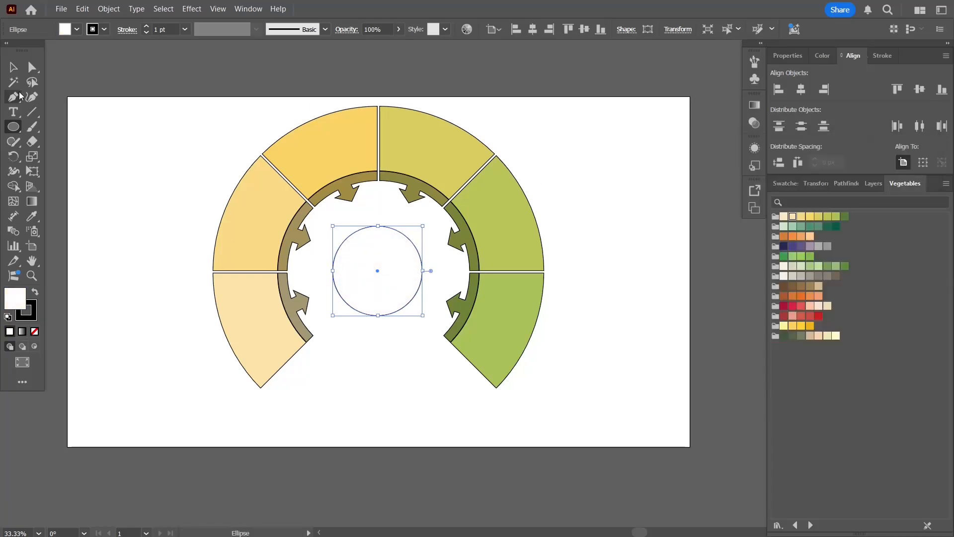
Add the text "COMPANY LOGO" inside the center circle and set its size to 36 pt
left_click(13, 112)
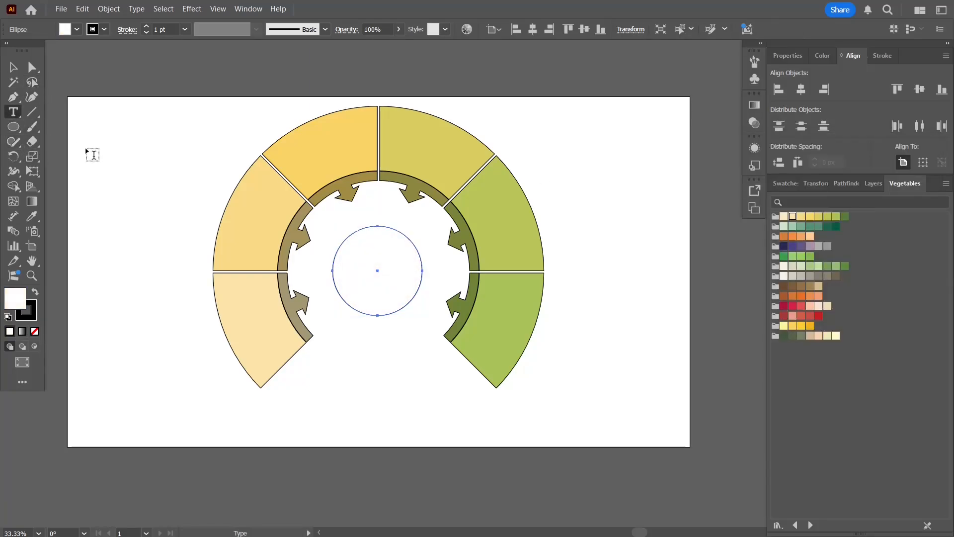
left_click(352, 255)
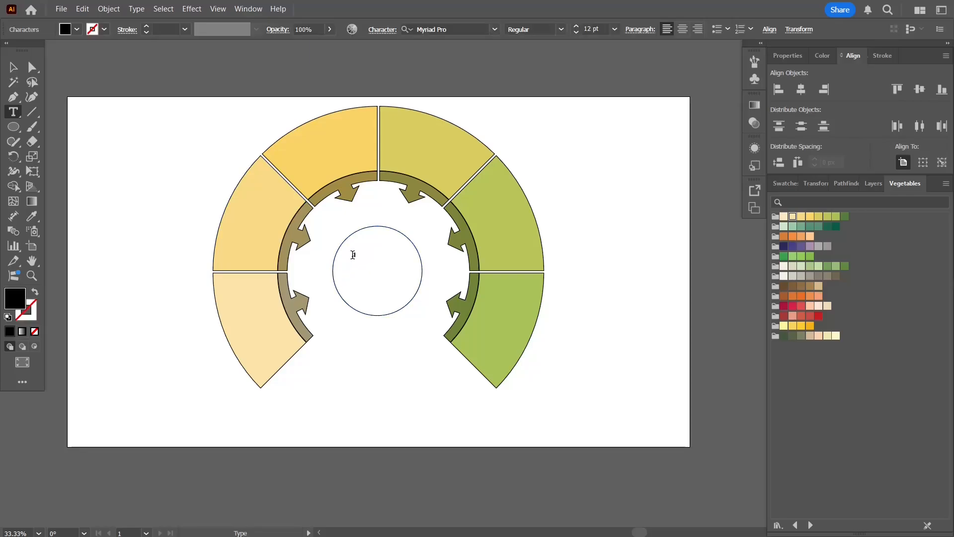
type("lOGO")
left_click(13, 67)
left_click(615, 29)
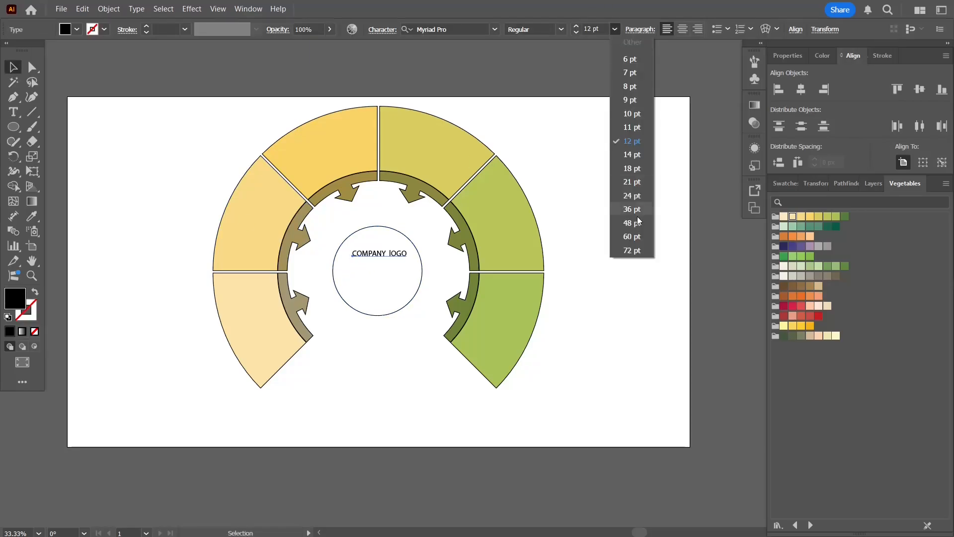
left_click(635, 210)
Break "COMPANY LOGO" so that LOGO sits on a second line, and center-align the paragraph
double_click(372, 251)
left_click(407, 252)
key("BackSpace")
key("Return")
key("Delete")
type("L")
left_click(13, 67)
left_click(682, 30)
Center the logo text horizontally and vertically on the circle as the key object, and deselect
left_click(403, 234, "shift")
left_click(942, 162)
left_click(801, 89)
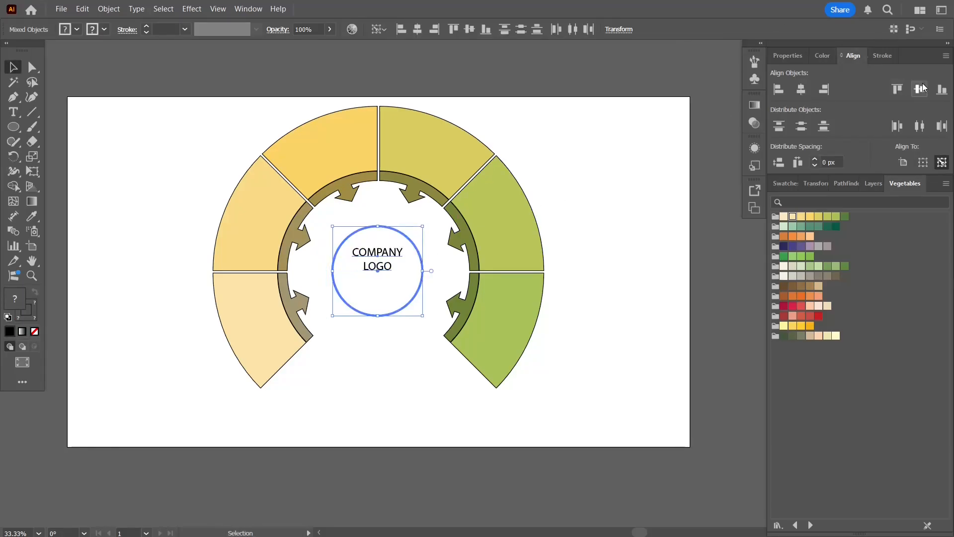
left_click(919, 90)
left_click(596, 199)
Change the font of the "COMPANY LOGO" text to Elephant
left_click(380, 264)
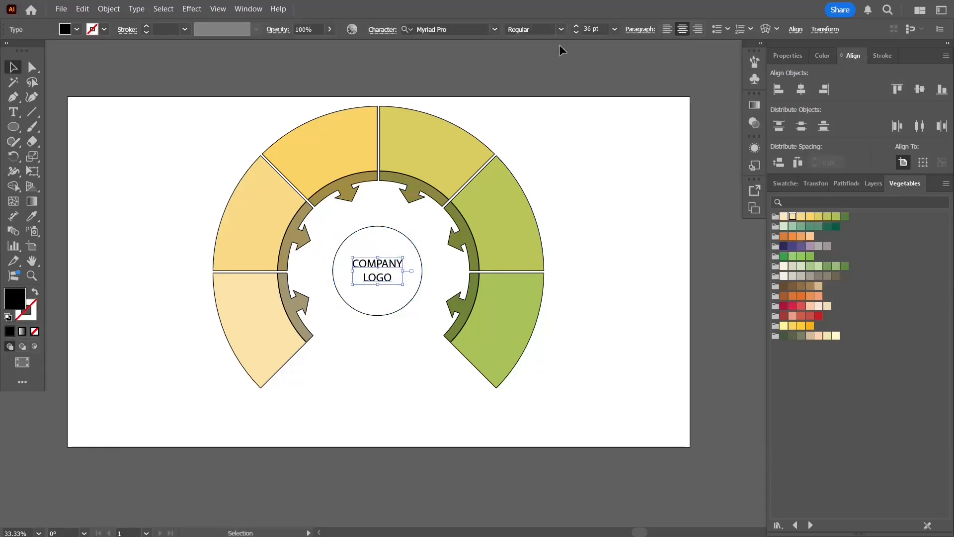
left_click(494, 30)
scroll(606, 178, "down", 10)
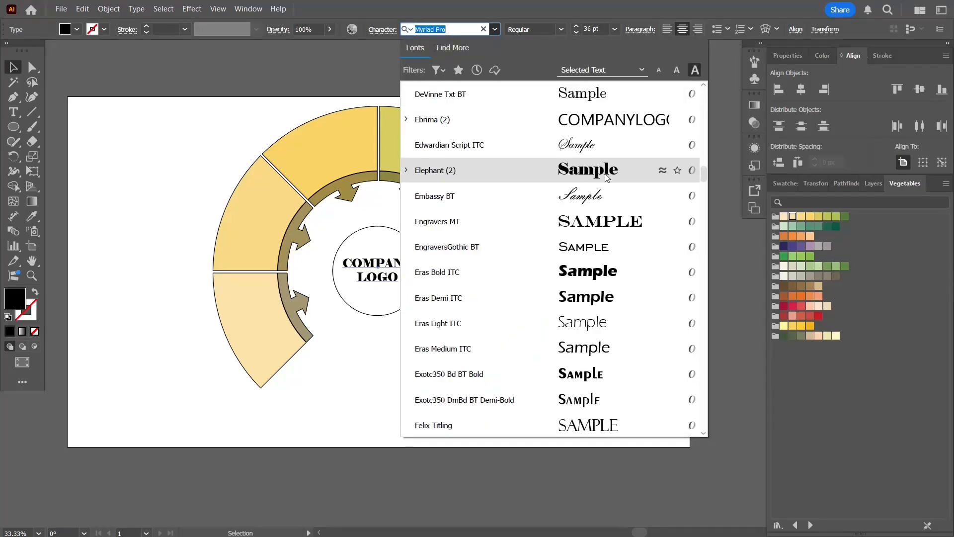
left_click(634, 169)
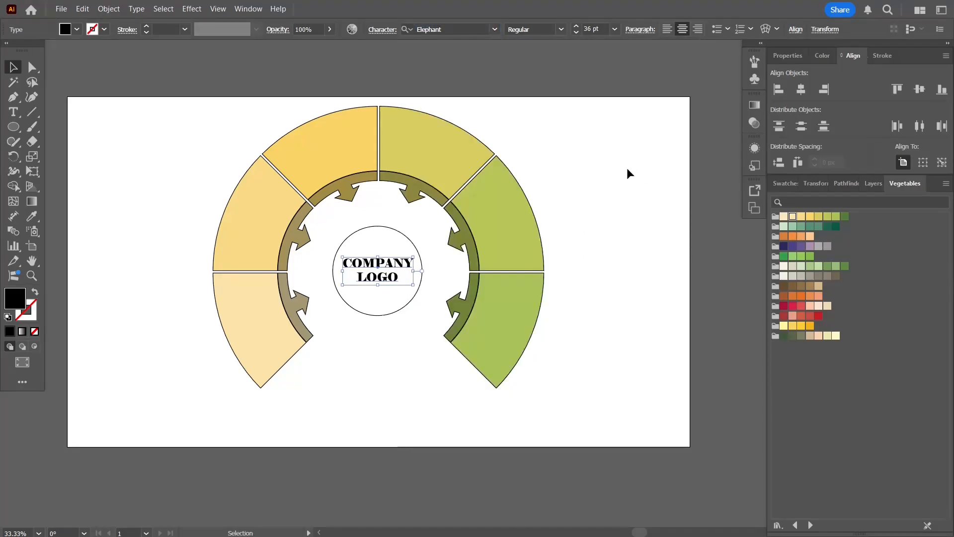
Shrink the center circle slightly around its center and set its stroke weight to 6 pt
left_click(375, 229)
left_click_drag(420, 316, 418, 310)
left_click(882, 55)
left_click(813, 71)
left_click(673, 80)
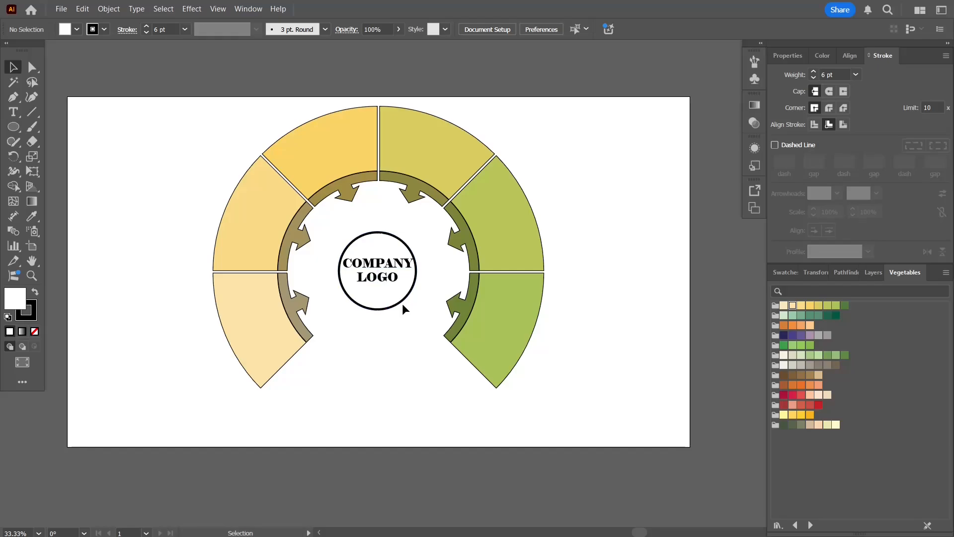
Create a "Step 1" text label and place a copy of it on each of the six outer segments
left_click(232, 329)
left_click(13, 112)
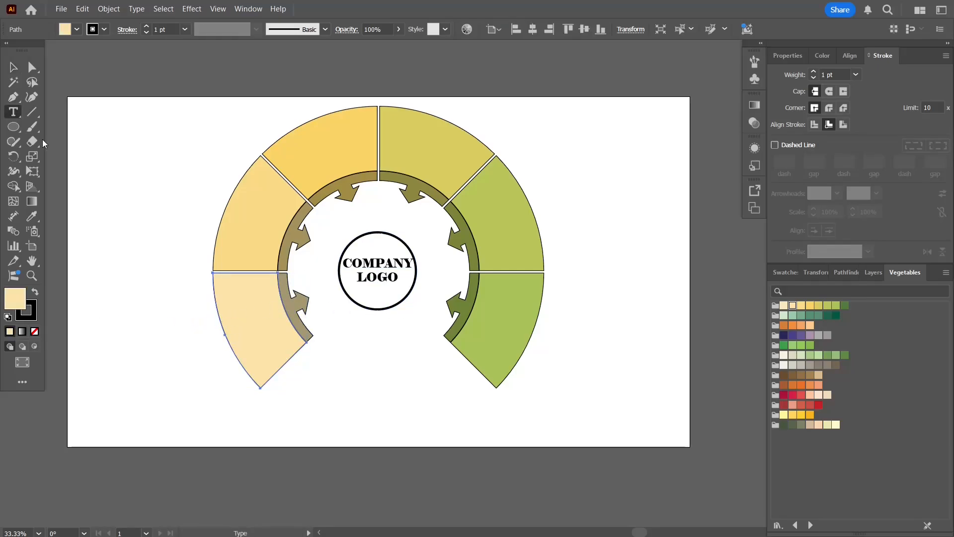
left_click(125, 247)
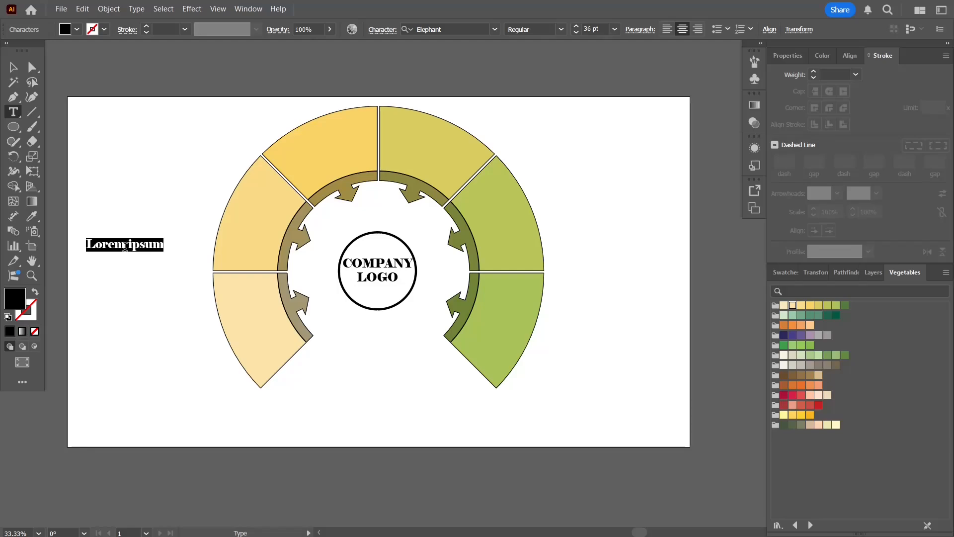
type("st")
key("BackSpace")
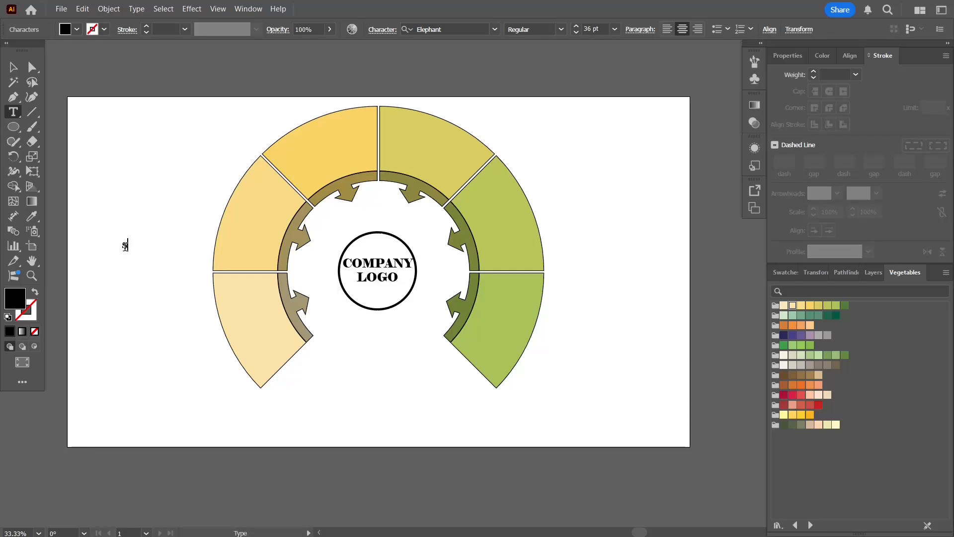
type("tep 1")
key("Escape")
left_click_drag(125, 245, 514, 299)
left_click(149, 193)
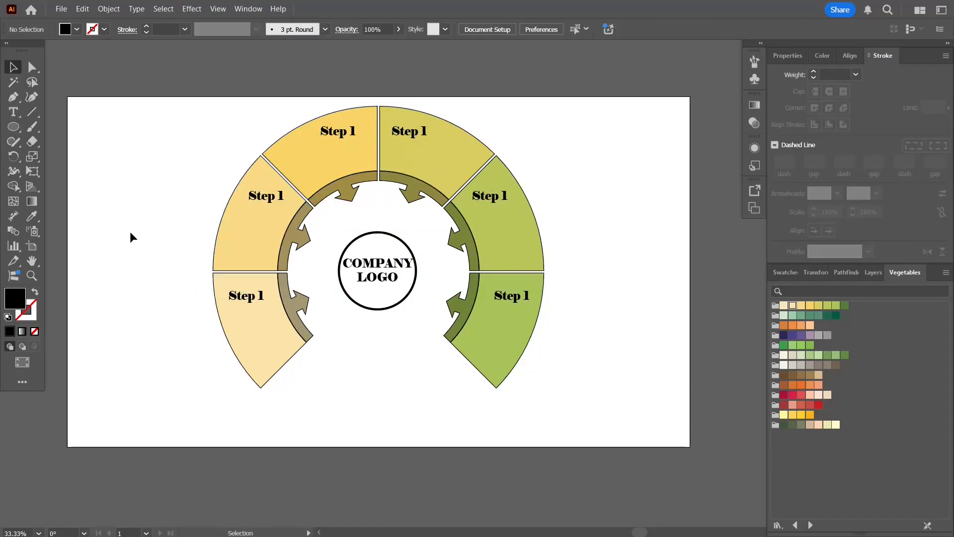
Renumber the labels on the second and third outer segments, going clockwise, to "Step 2" and "Step 3"
key("t")
left_click(251, 197)
key("Right")
key("BackSpace")
type("2")
left_click(350, 132)
key("Right")
key("BackSpace")
type("3")
Renumber the labels on the ring's right half, top to bottom, to "Step 4", "Step 5" and "Step 6"
double_click(423, 130)
type("4")
double_click(505, 196)
type("5")
double_click(526, 296)
type("6")
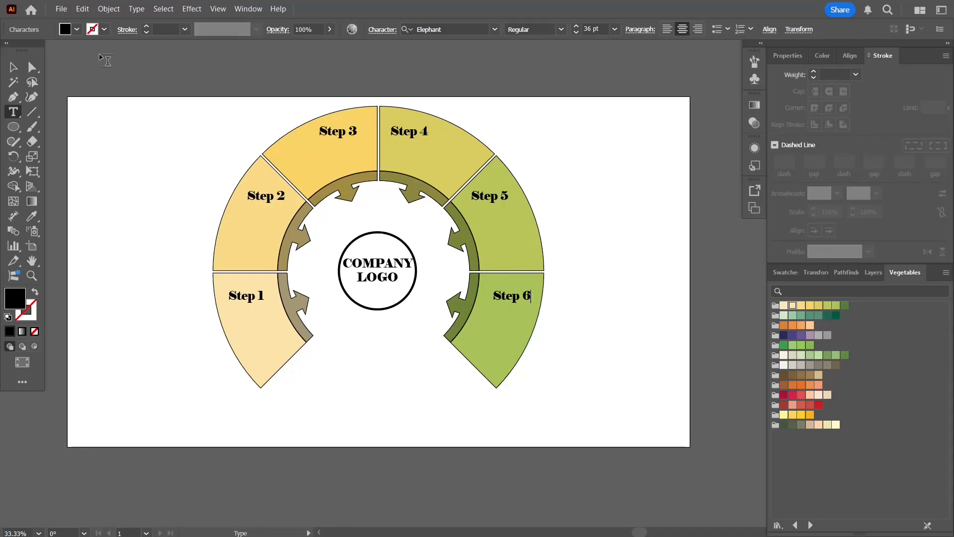
key("Escape")
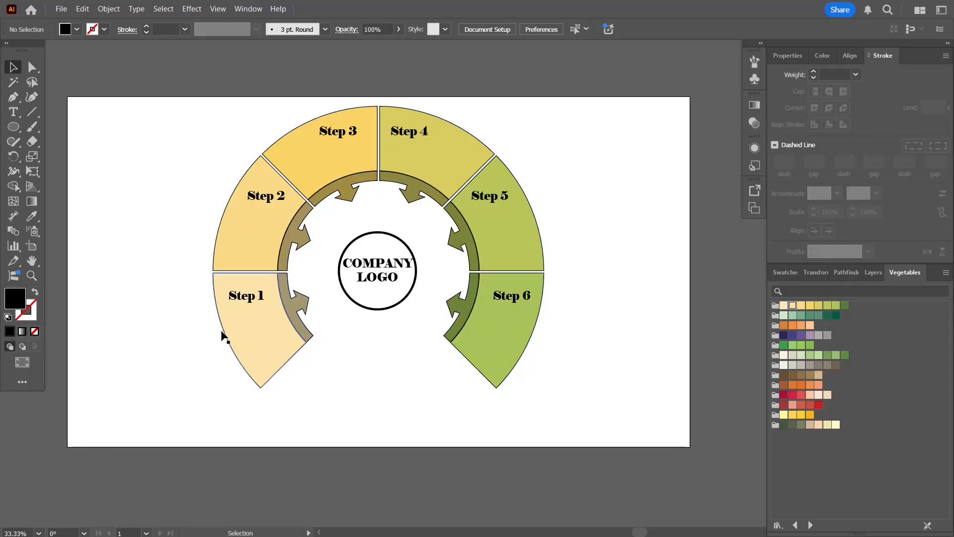
Add a short sample text "ab" in the blank artboard area beside the Step 2 and Step 3 segments and size it 9 pt
key("ctrl+equal")
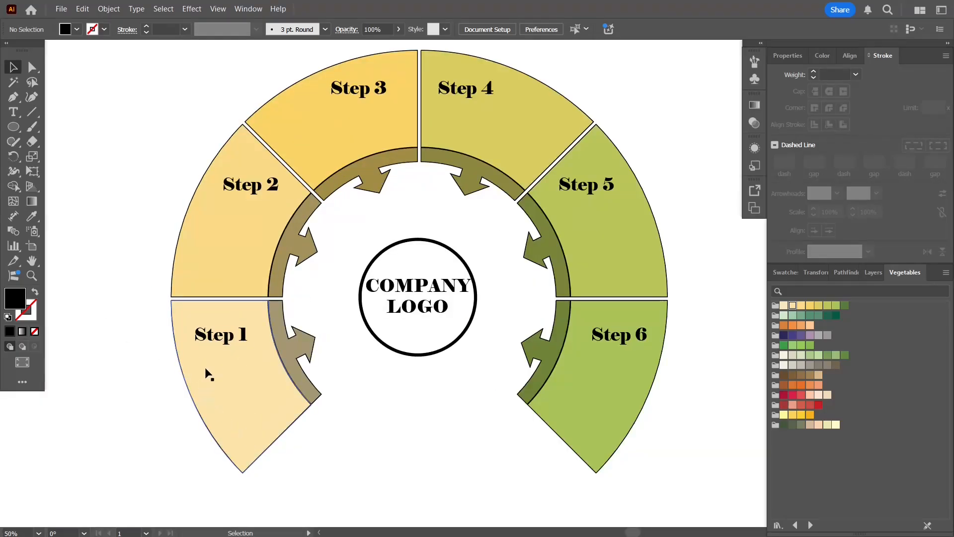
left_click(16, 114)
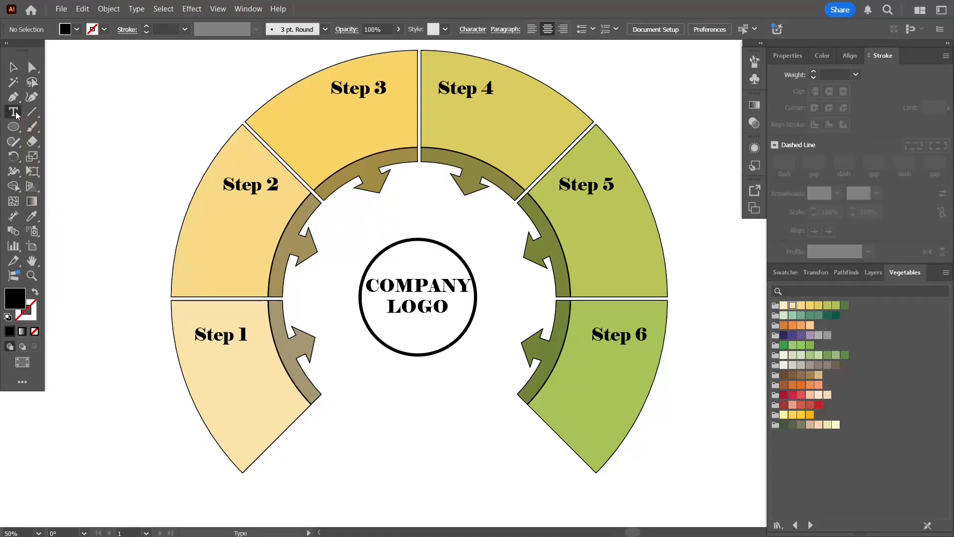
left_click(82, 91)
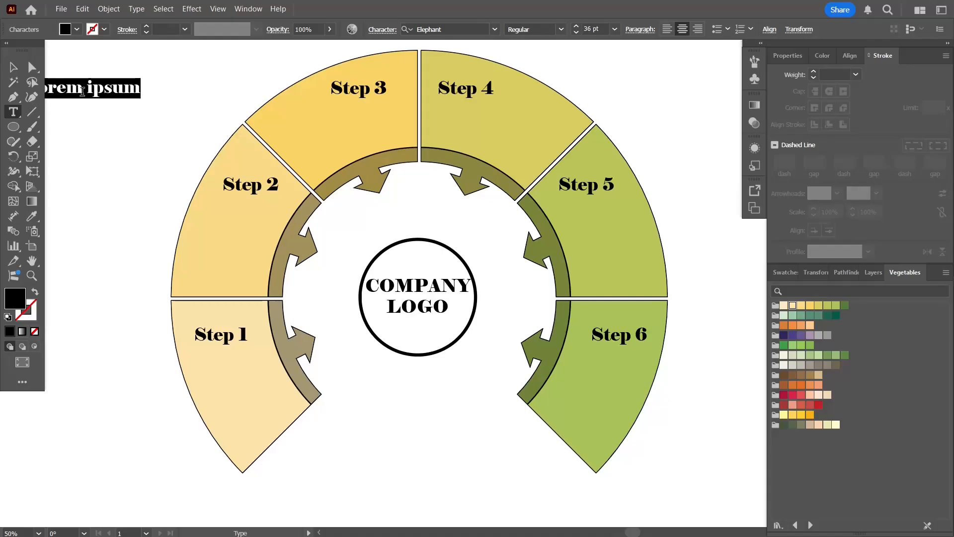
type("a")
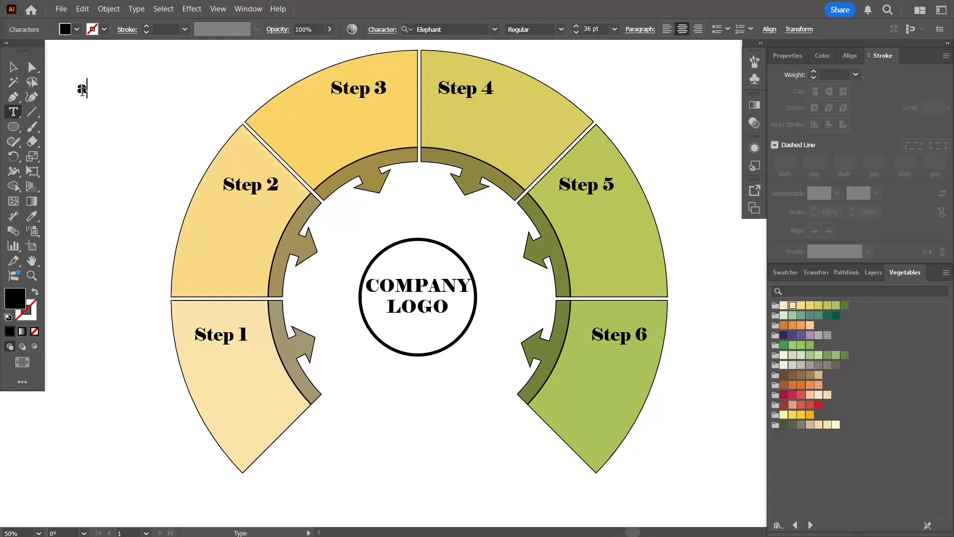
type("b")
key("shift+Left")
key("shift+Left")
left_click(615, 29)
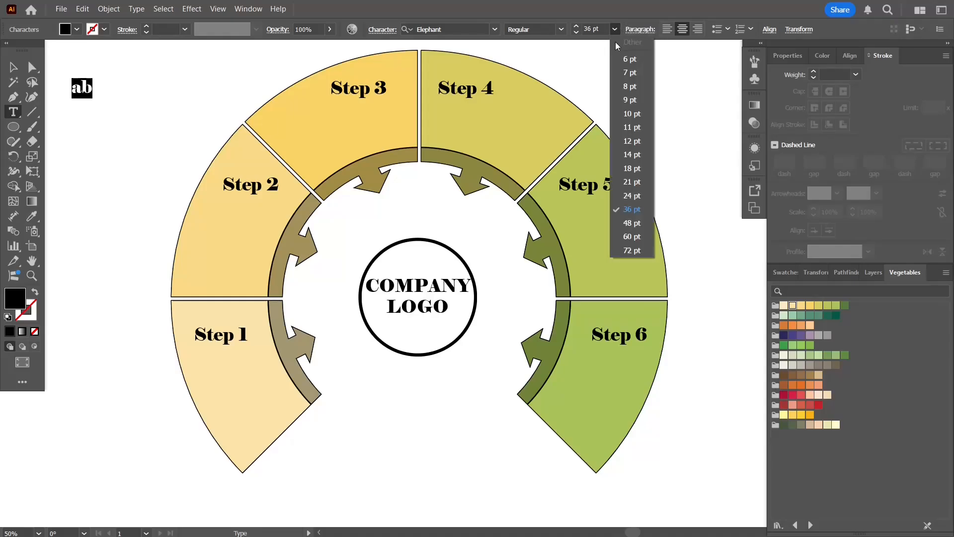
left_click(631, 100)
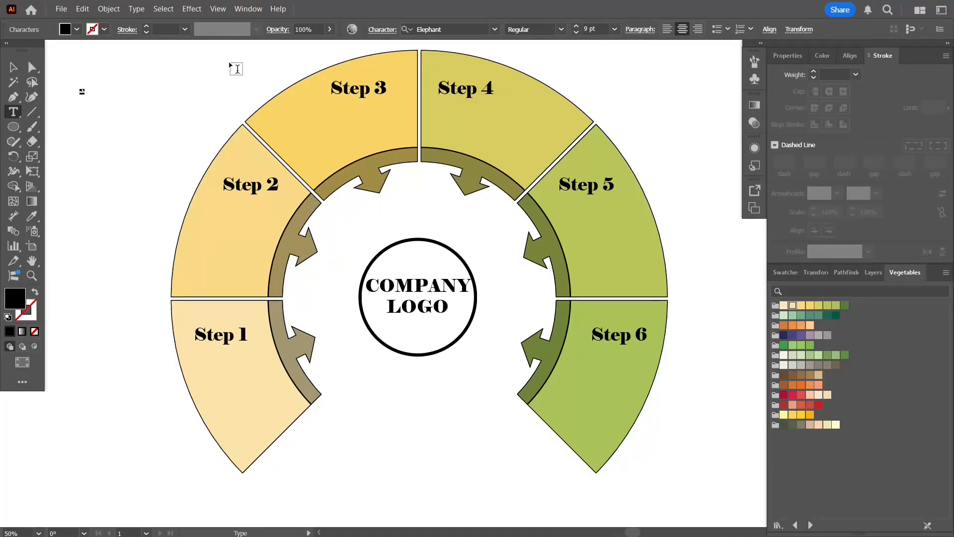
left_click(12, 112)
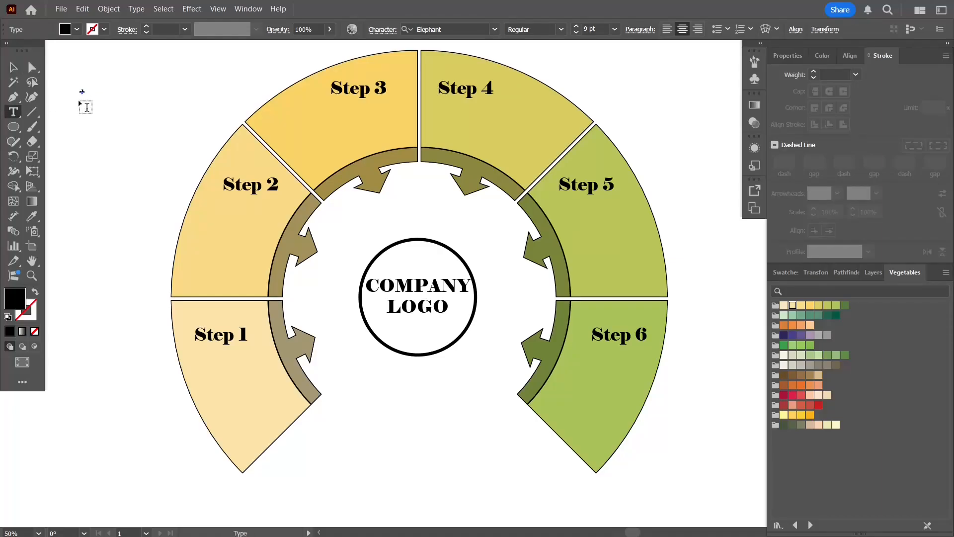
Set the "ab" sample text to the Myriad Pro font at 14 pt
scroll(85, 106, "up", 2)
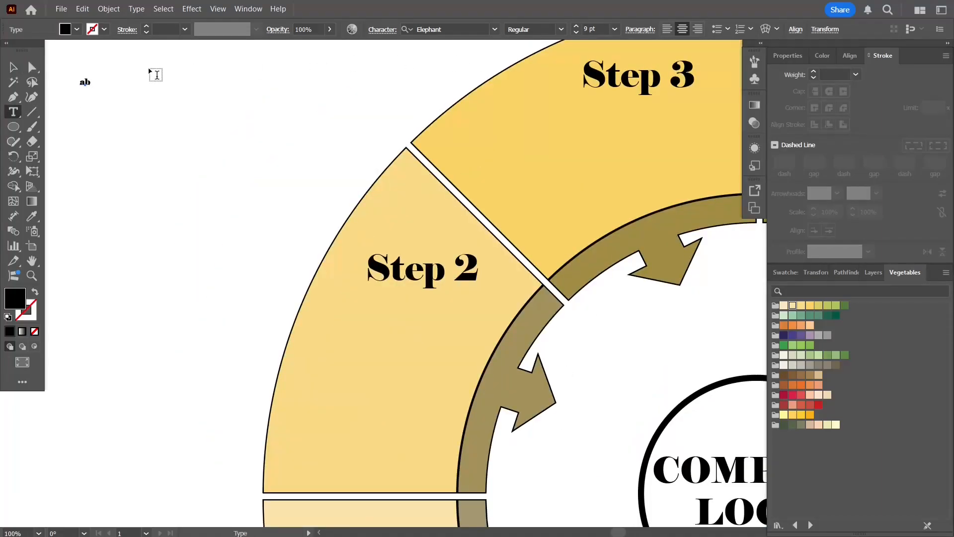
double_click(85, 82)
left_click(494, 29)
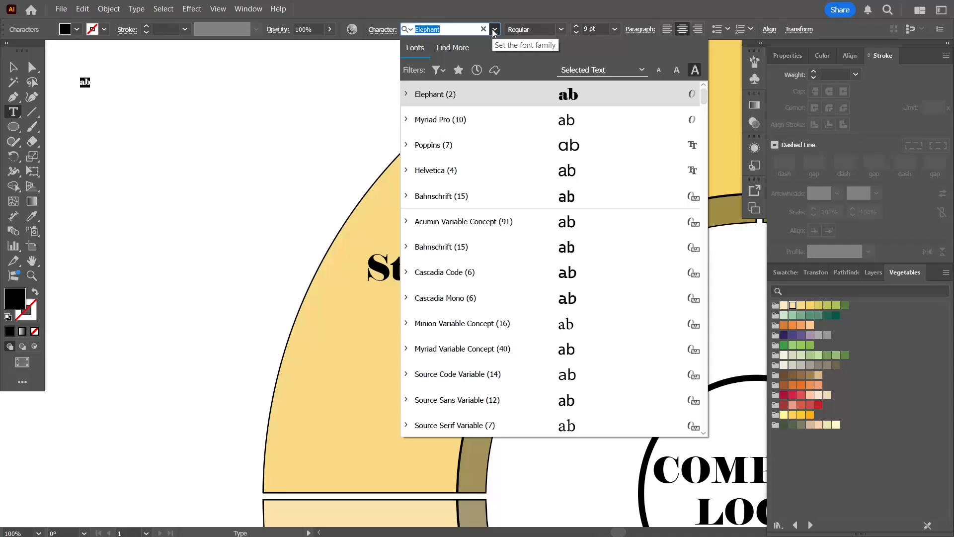
left_click(476, 119)
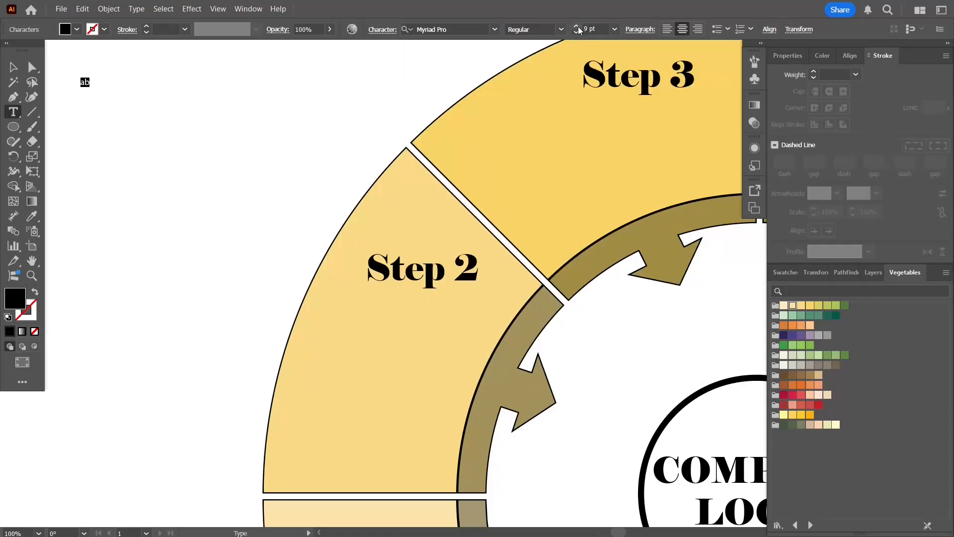
left_click(615, 28)
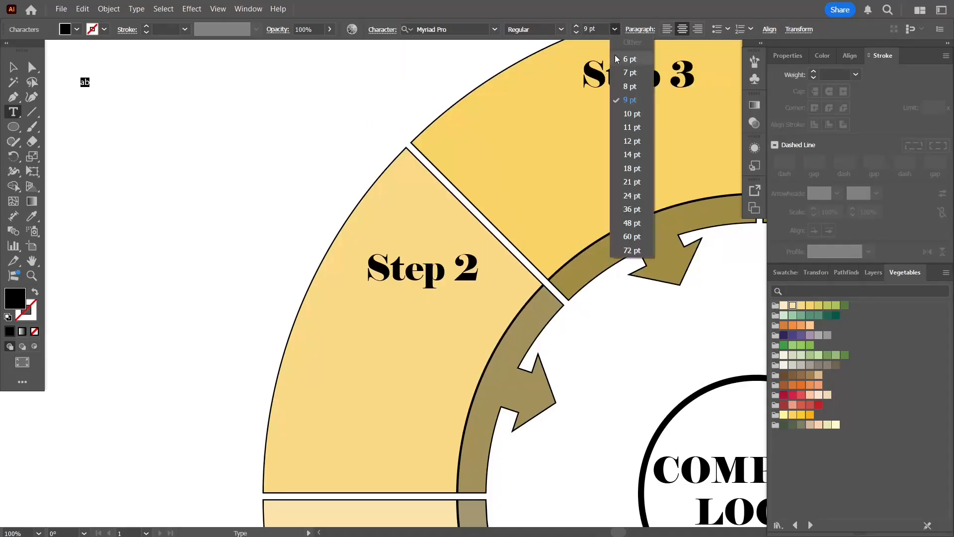
left_click(632, 154)
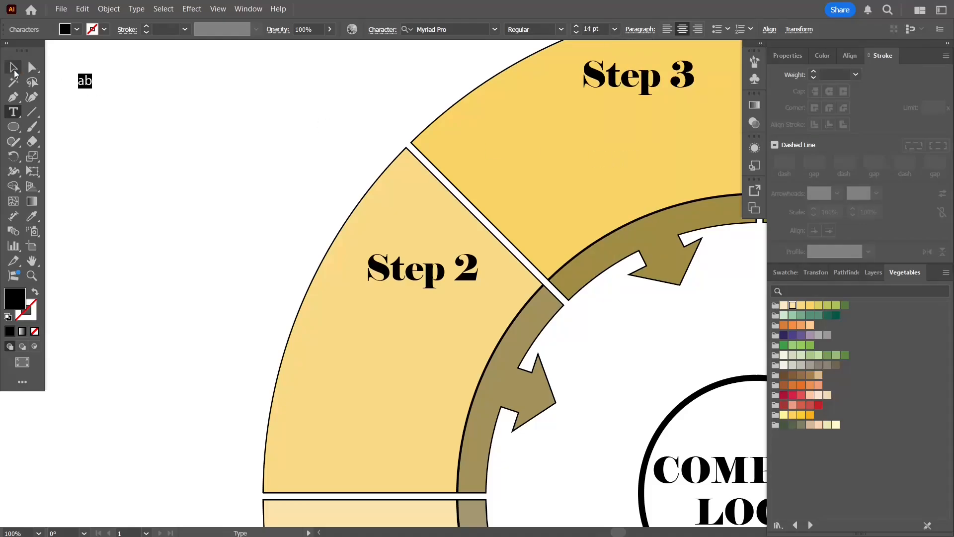
left_click(12, 67)
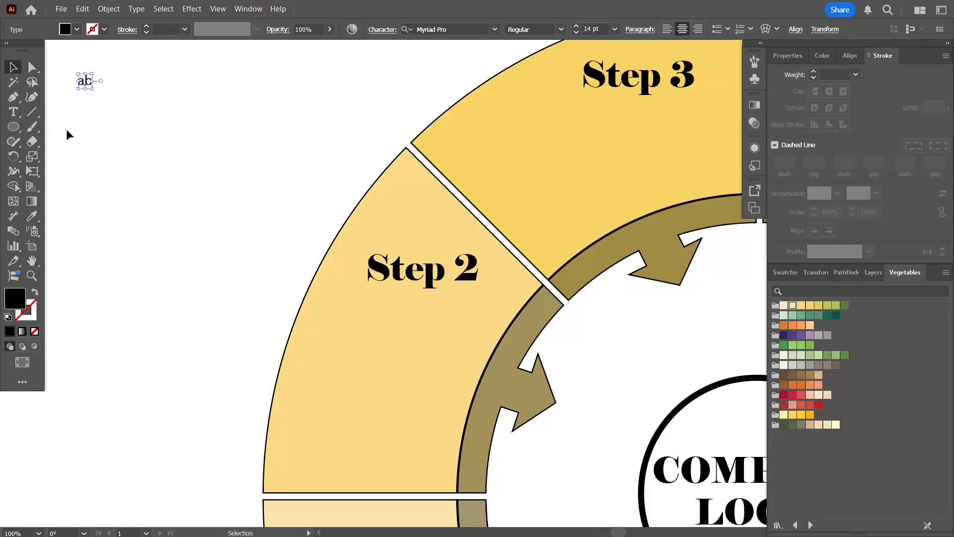
Create a small, roughly square area-text box of placeholder Lorem ipsum text in the blank area below the "ab" sample
left_click(14, 115)
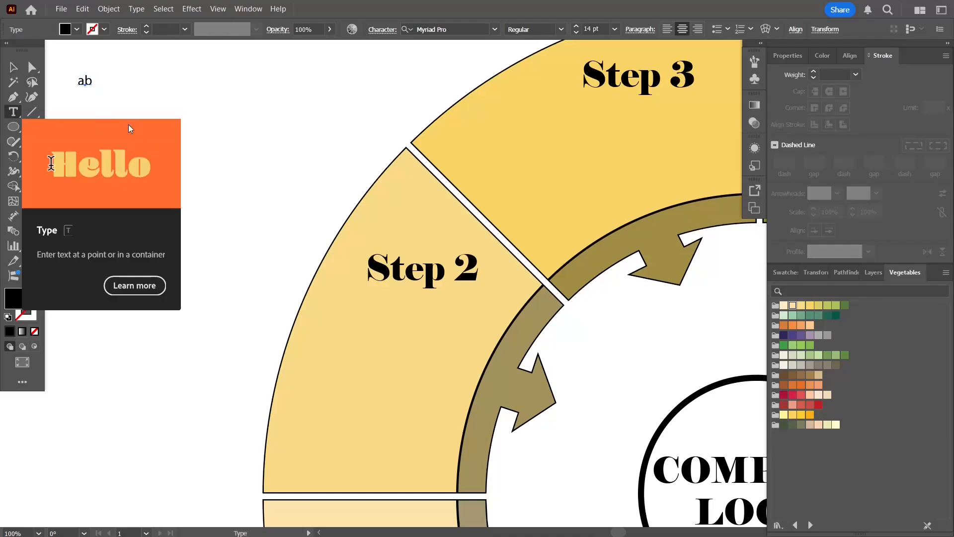
left_click_drag(74, 127, 174, 233)
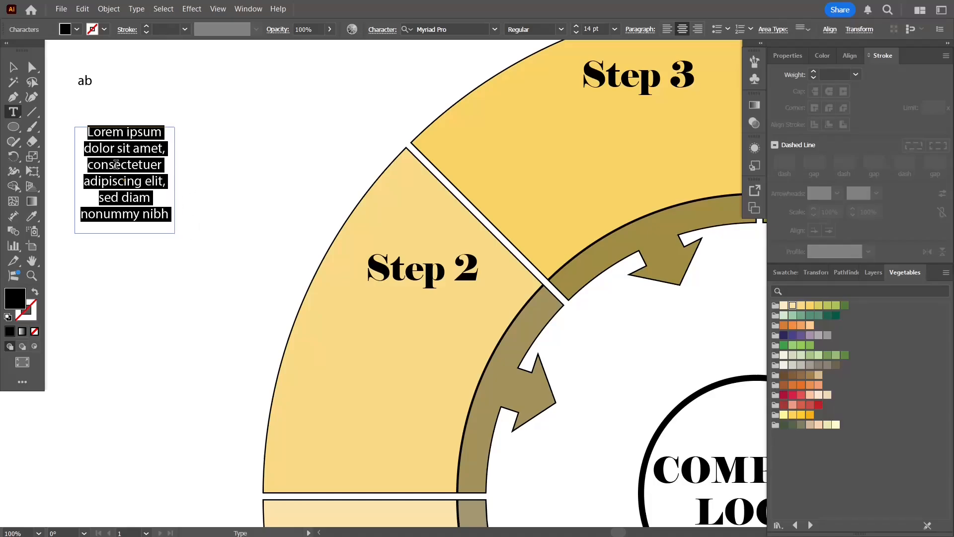
left_click(11, 65)
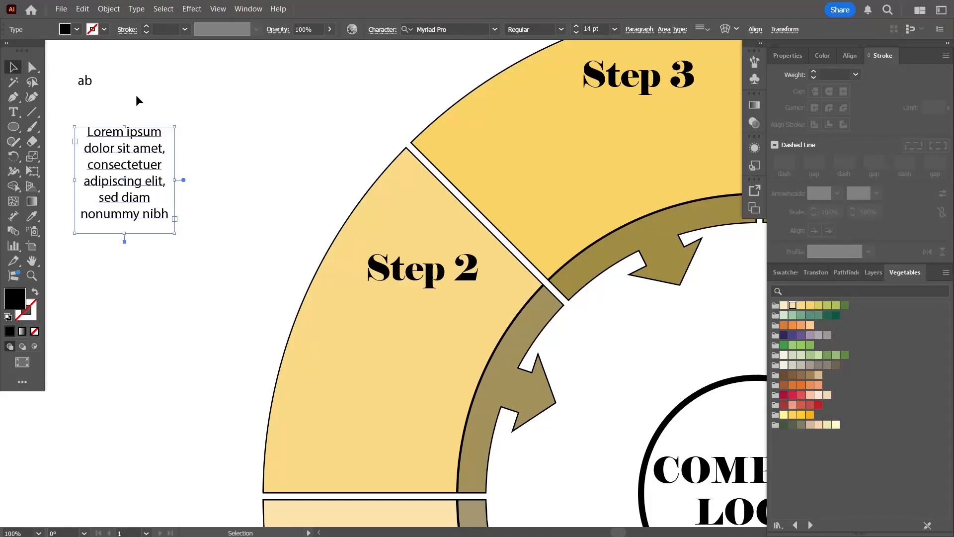
Place a copy of the Lorem ipsum paragraph below the step label on each of the six outer segments
scroll(229, 71, "down", 2)
left_click_drag(188, 130, 405, 113)
left_click_drag(404, 114, 689, 220)
left_click_drag(688, 220, 678, 371)
left_click(406, 342)
scroll(405, 342, "down", 1)
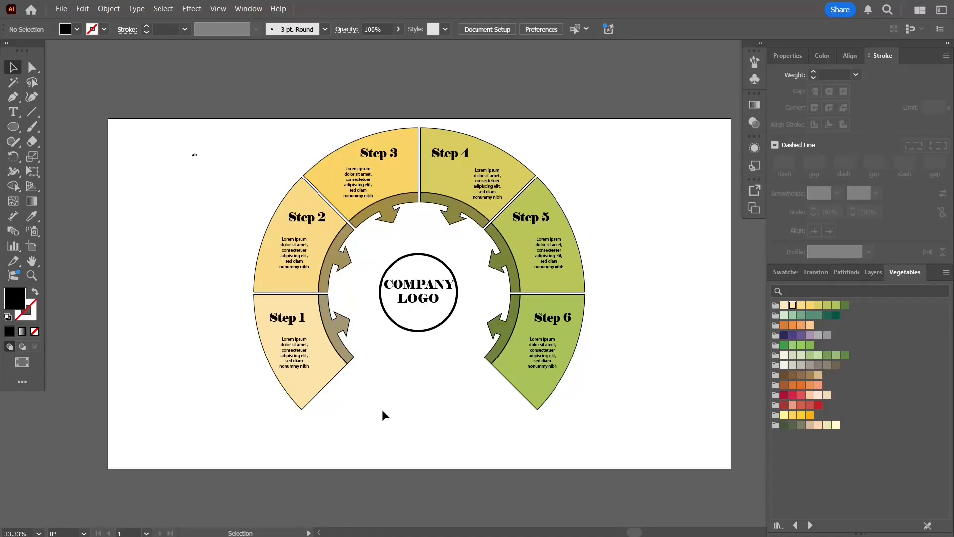
left_click(39, 532)
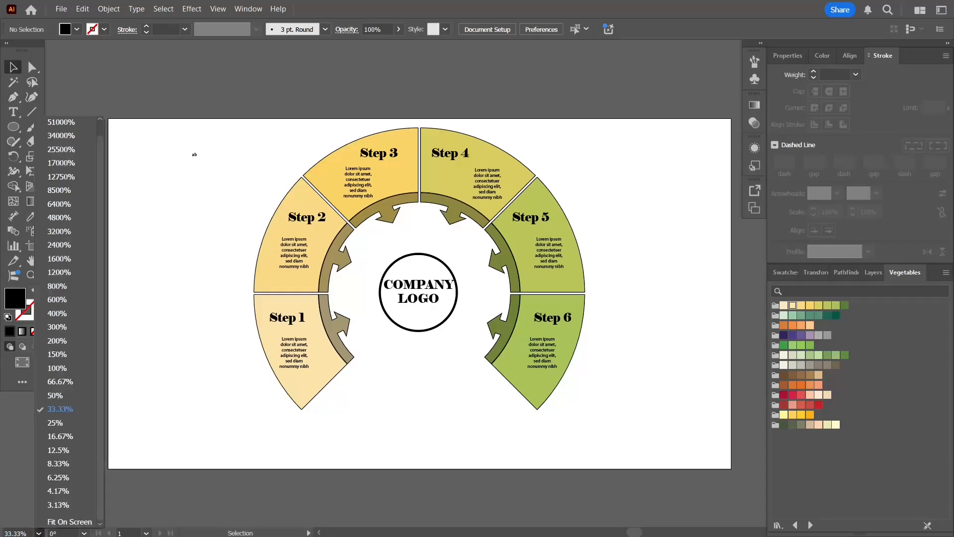
left_click(69, 521)
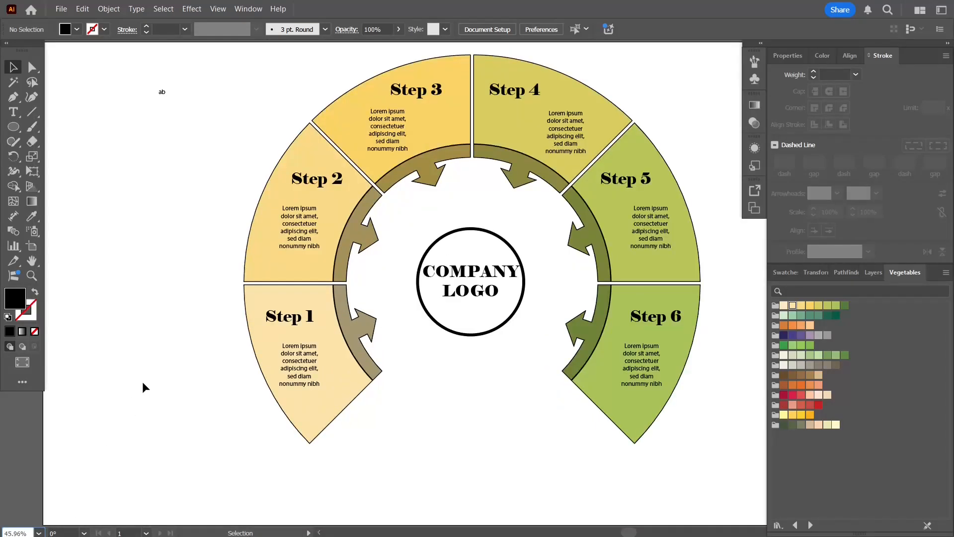